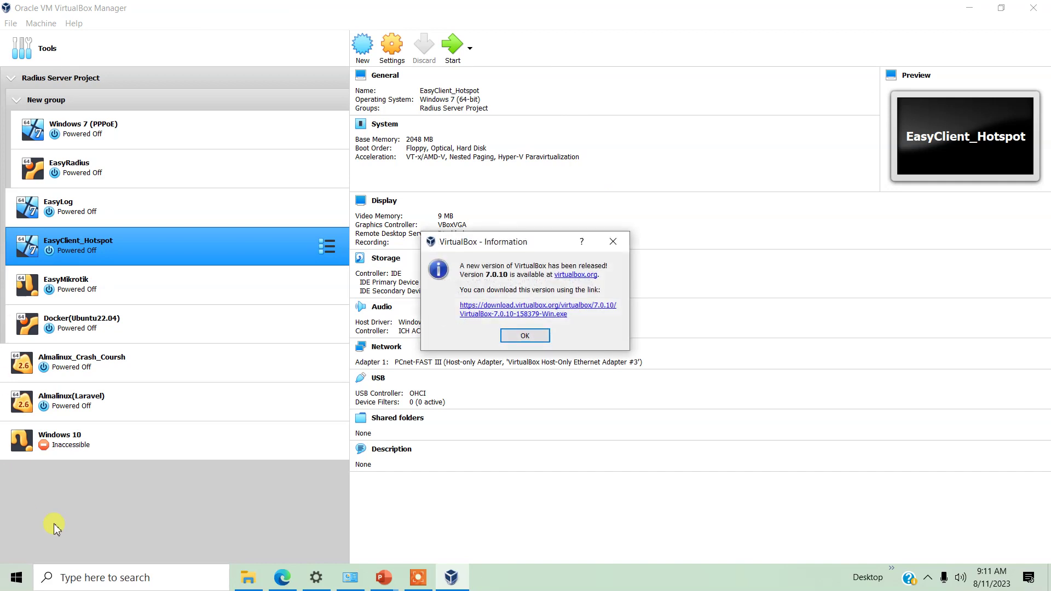
# Start a new virtual machine named RHEL9
pyautogui.click(510, 336)
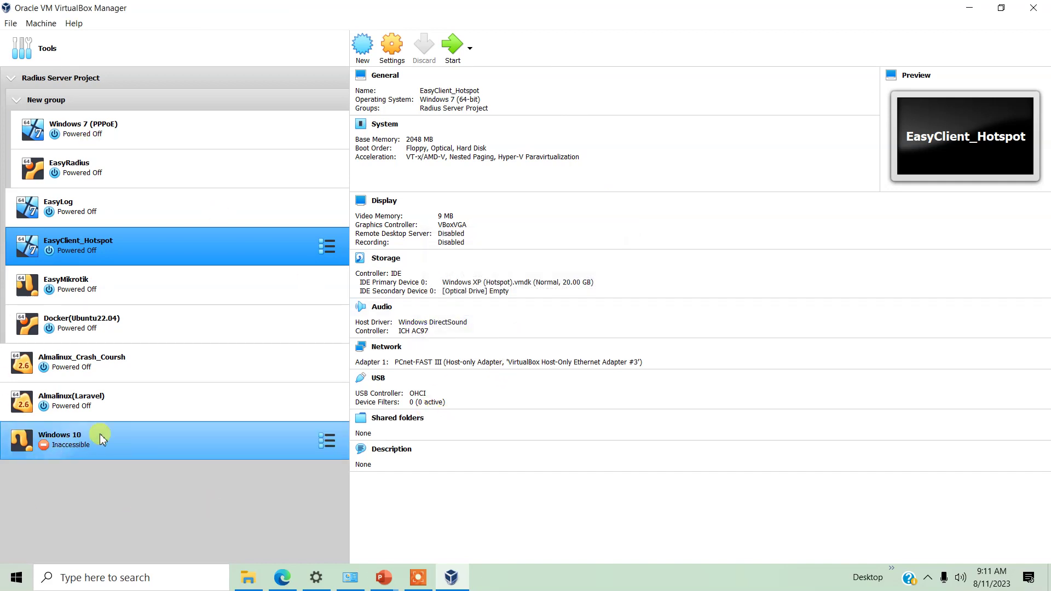
pyautogui.click(39, 24)
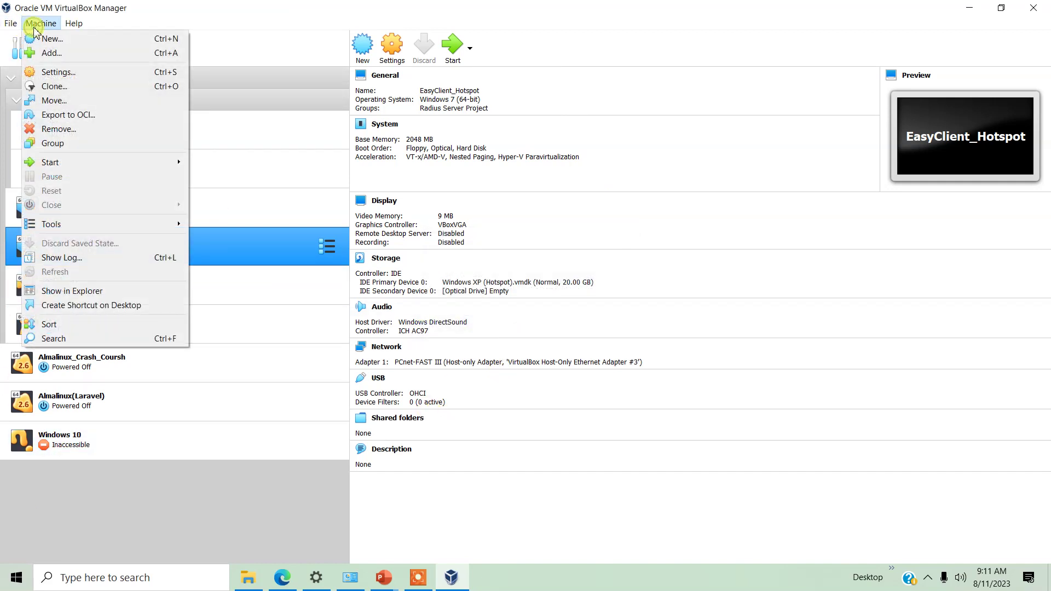
pyautogui.click(45, 41)
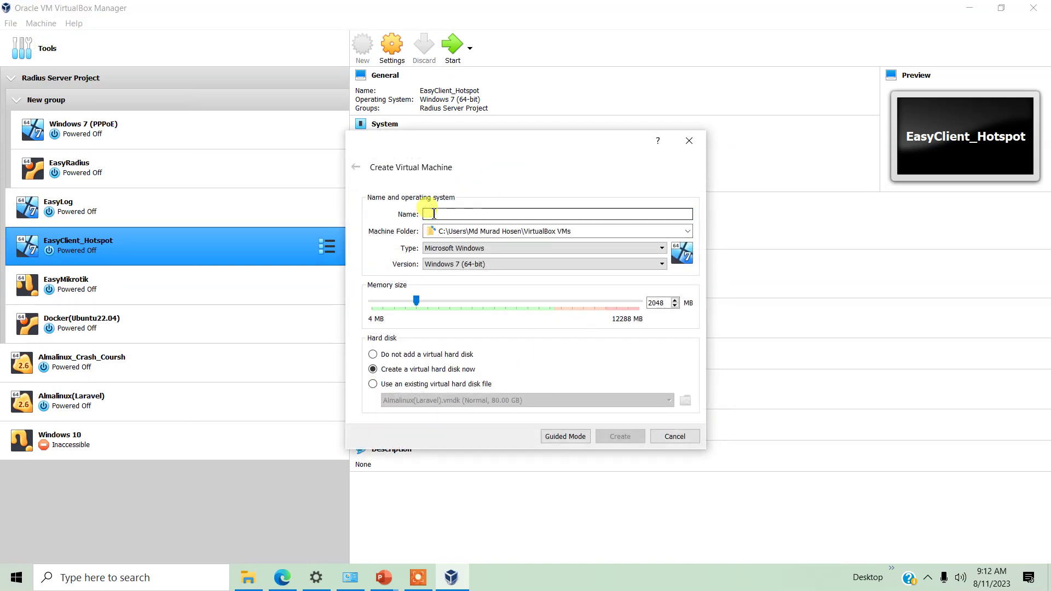
pyautogui.write('R')
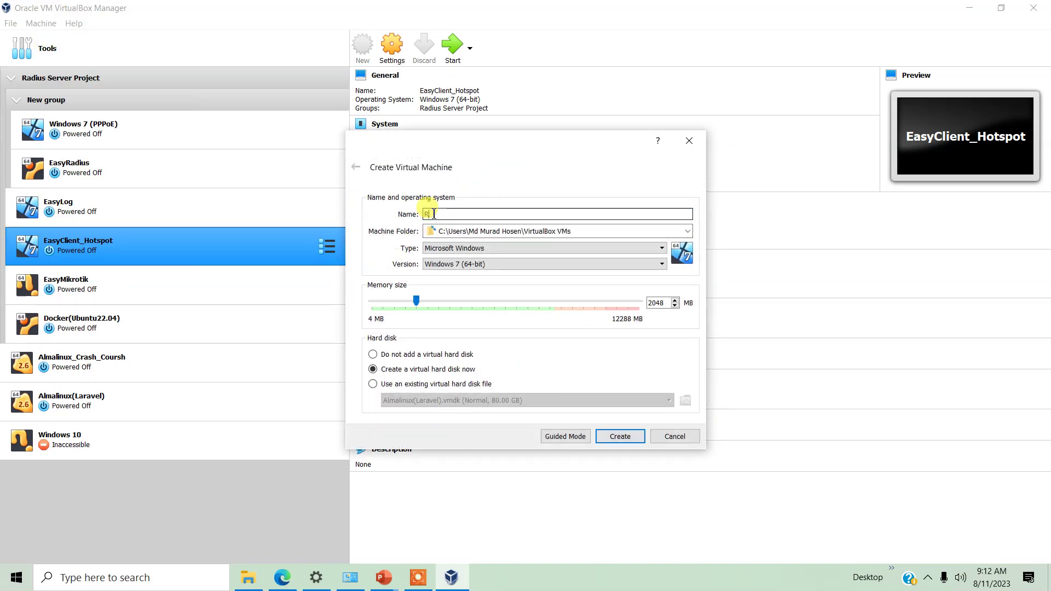
pyautogui.write('RHEL9')
pyautogui.moveTo(458, 213); pyautogui.dragTo(352, 213)
pyautogui.hotkey('ctrl', 'c')
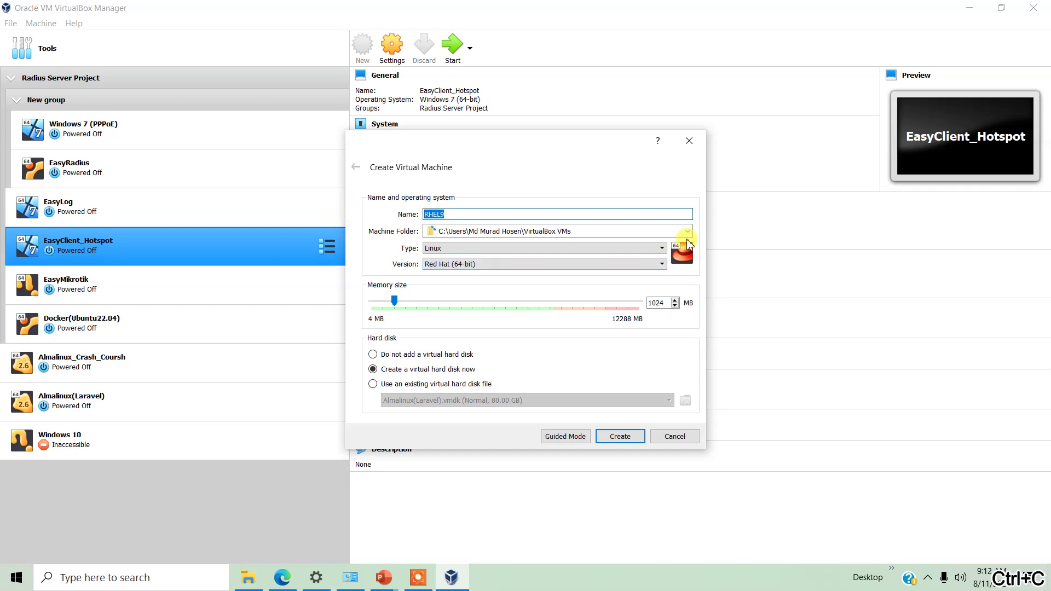
# Store the machine in G:\OracleVirtualBoxLab and give it 4000 MB of memory
pyautogui.click(687, 231)
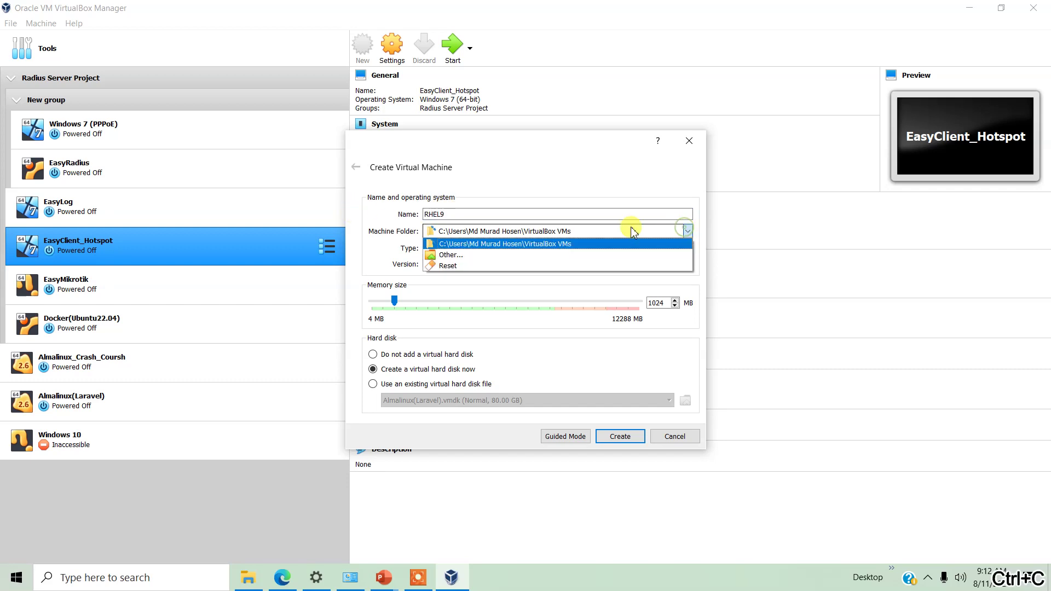
pyautogui.click(519, 255)
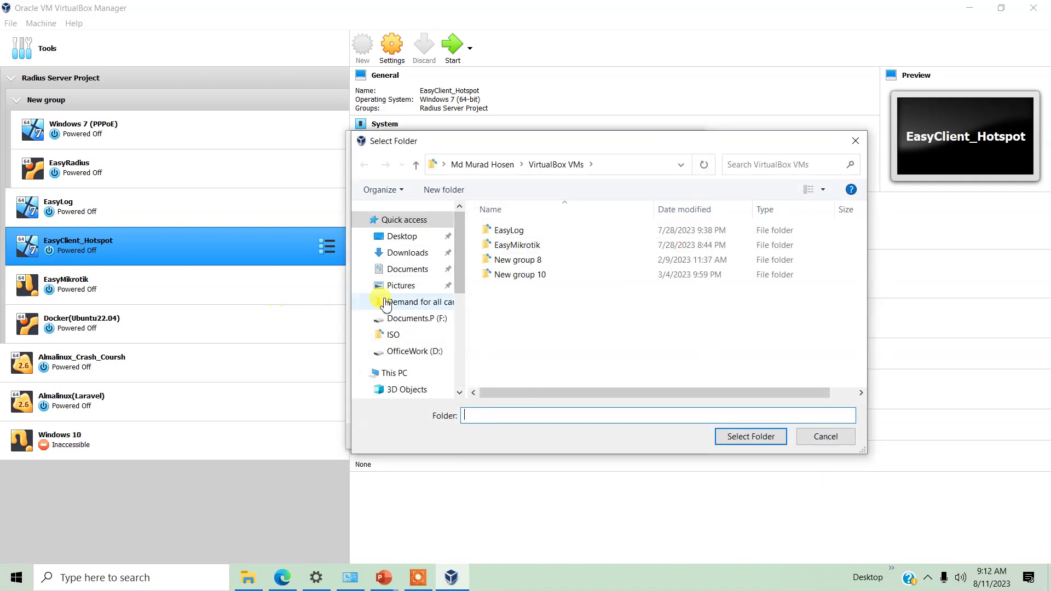
pyautogui.moveTo(462, 268); pyautogui.dragTo(467, 345)
pyautogui.click(430, 340)
pyautogui.doubleClick(557, 365)
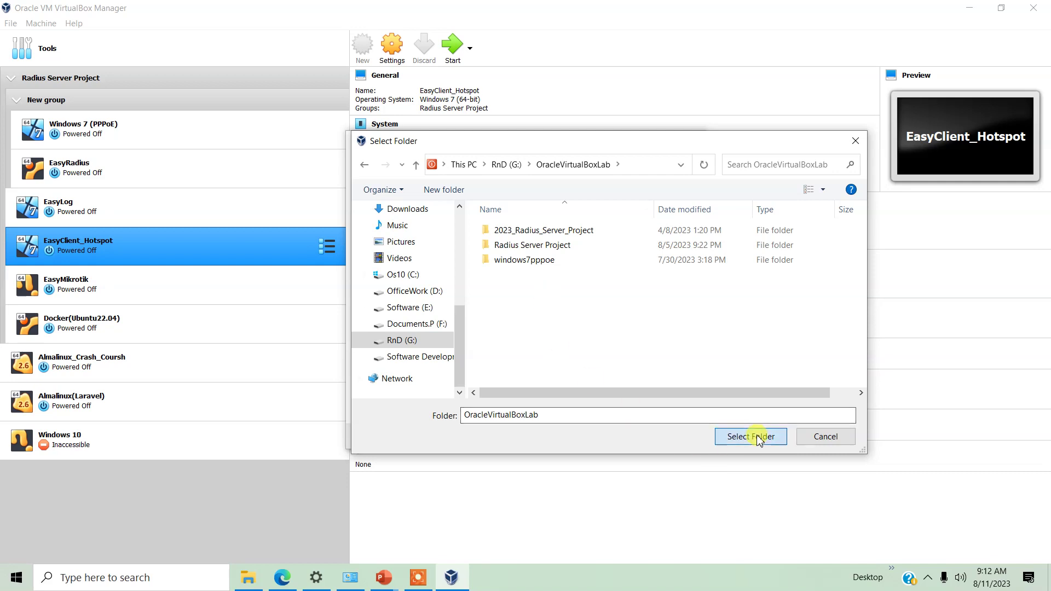
pyautogui.click(758, 438)
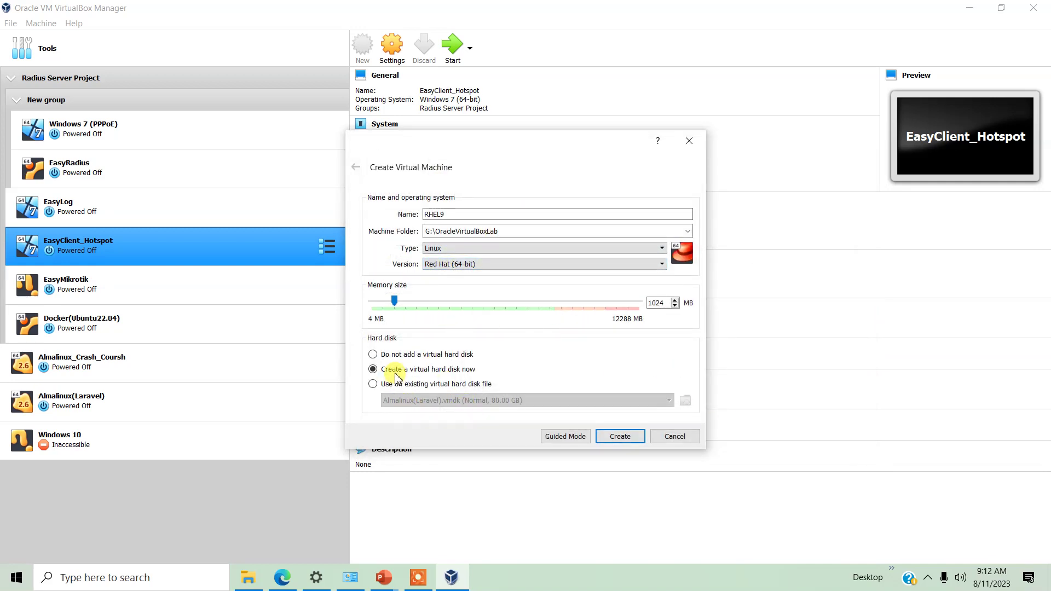
pyautogui.moveTo(665, 303); pyautogui.dragTo(618, 306)
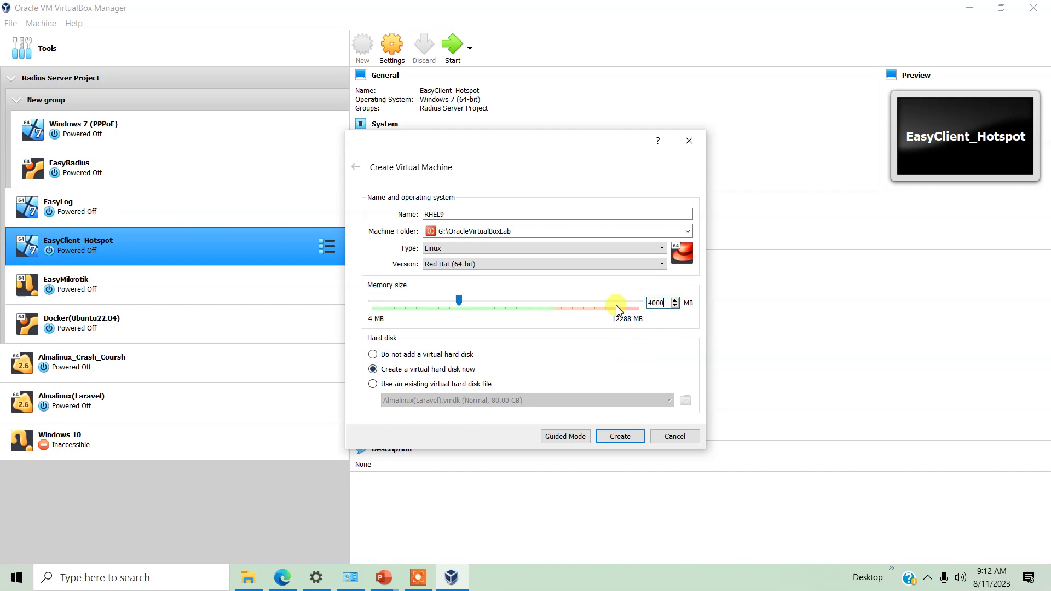
pyautogui.click(618, 445)
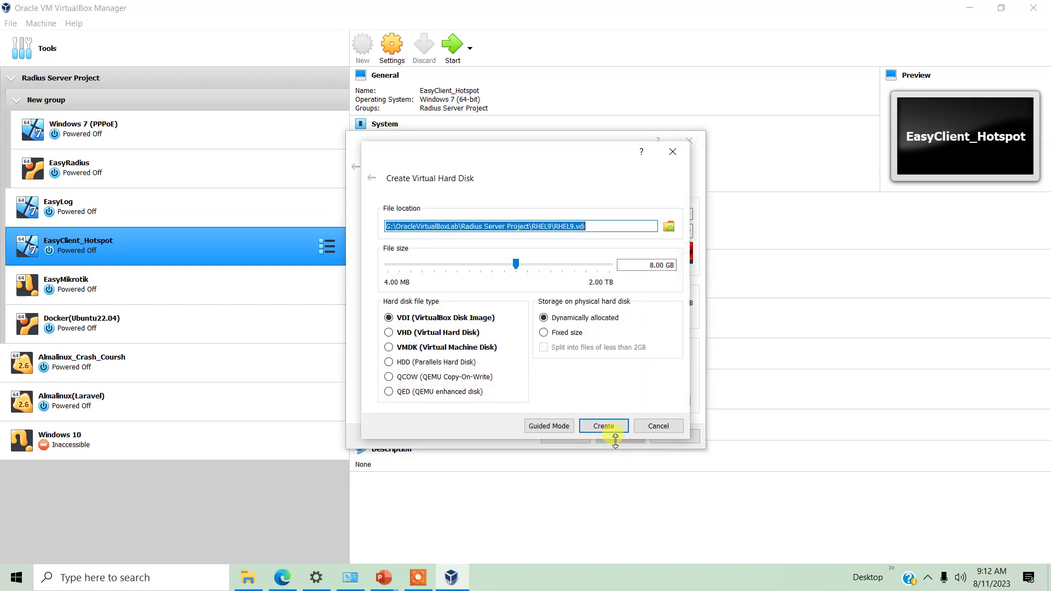
# Give RHEL9 a 50 GB VMDK virtual disk
pyautogui.click(444, 349)
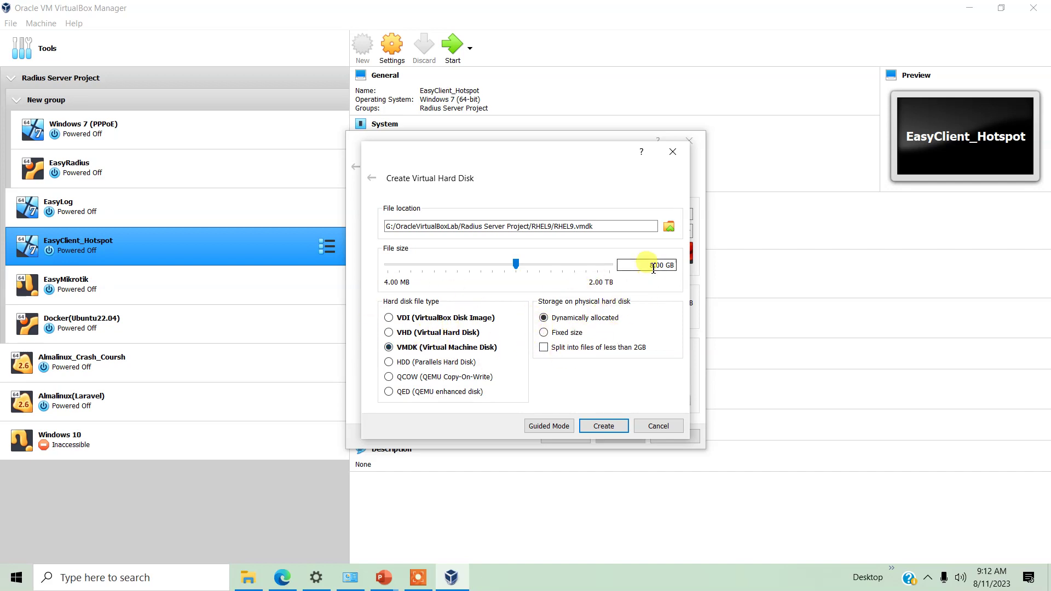
pyautogui.moveTo(655, 268); pyautogui.dragTo(645, 266)
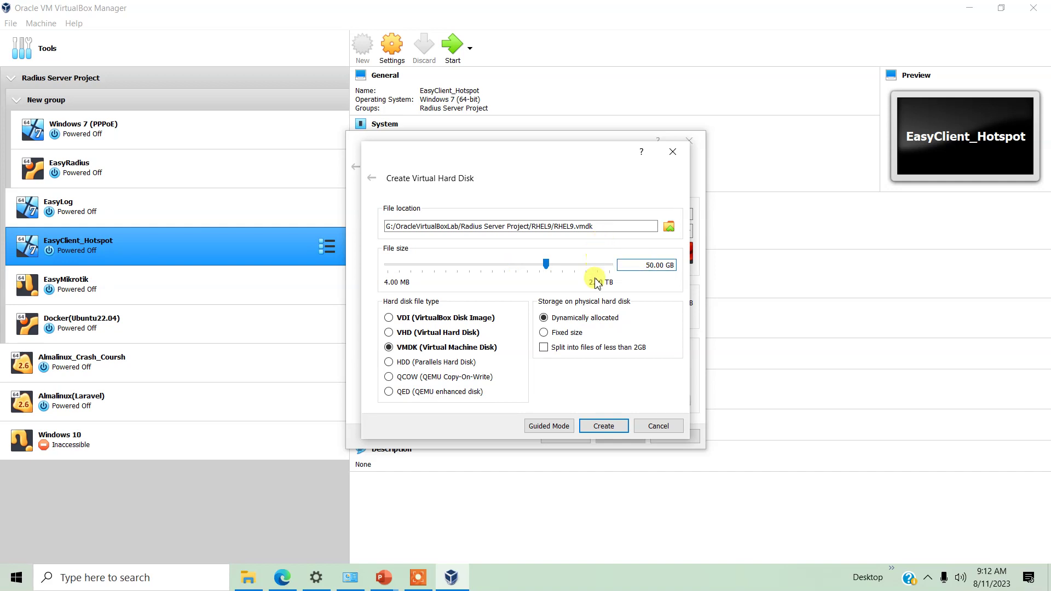
pyautogui.click(601, 427)
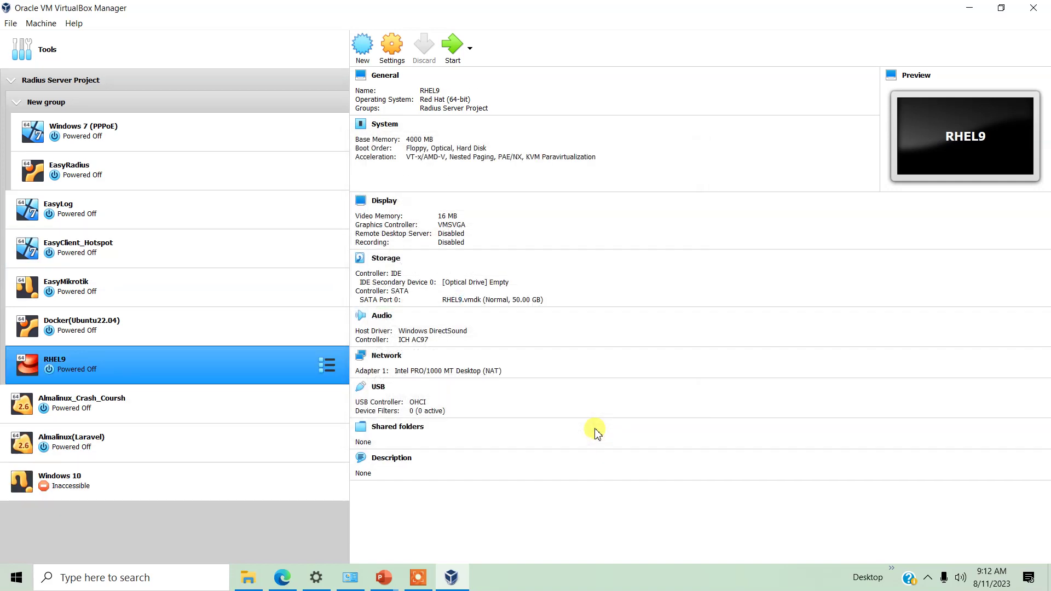
# Enable network Adapter 2 on RHEL9 as a Host-only Adapter
pyautogui.click(383, 47)
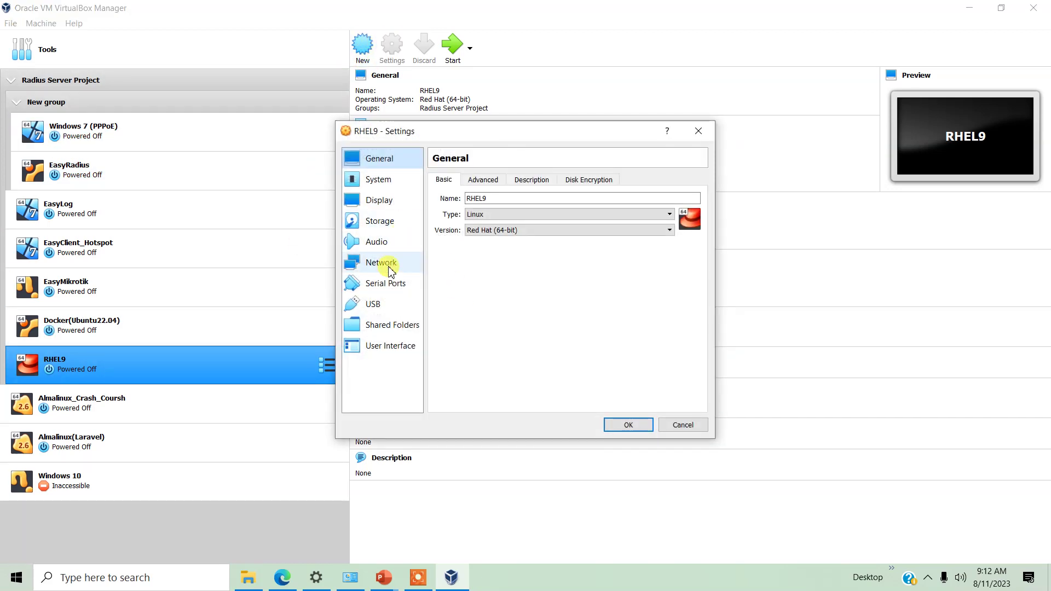
pyautogui.click(390, 262)
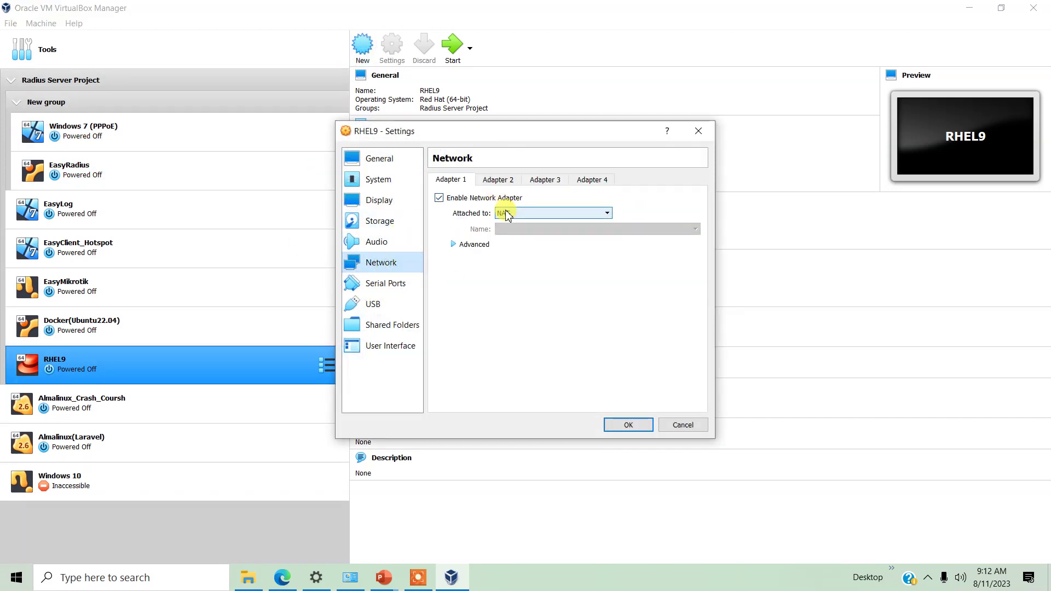
pyautogui.click(500, 180)
pyautogui.click(470, 198)
pyautogui.click(512, 213)
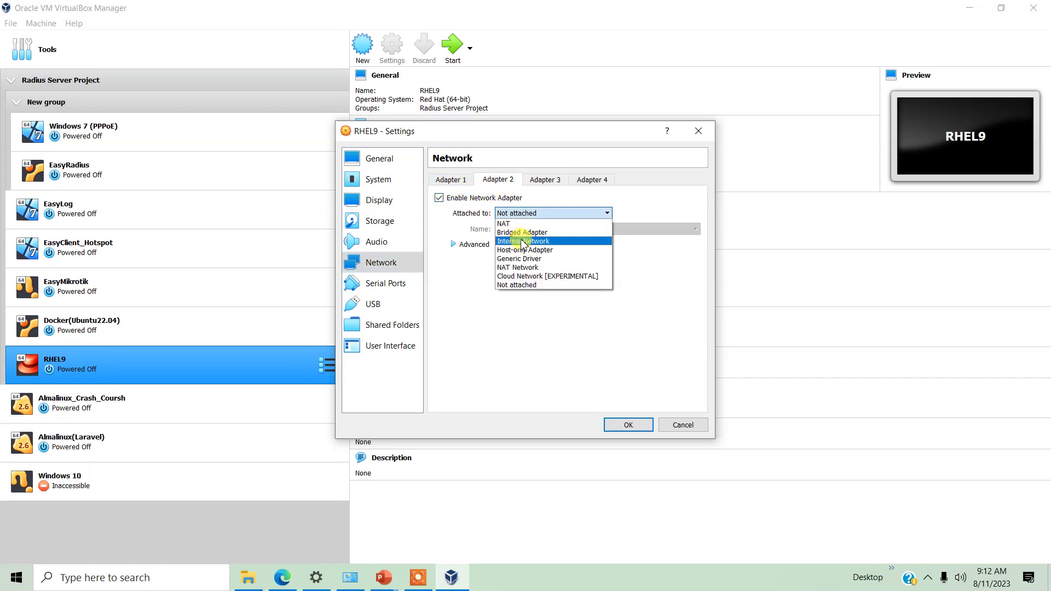
pyautogui.click(524, 249)
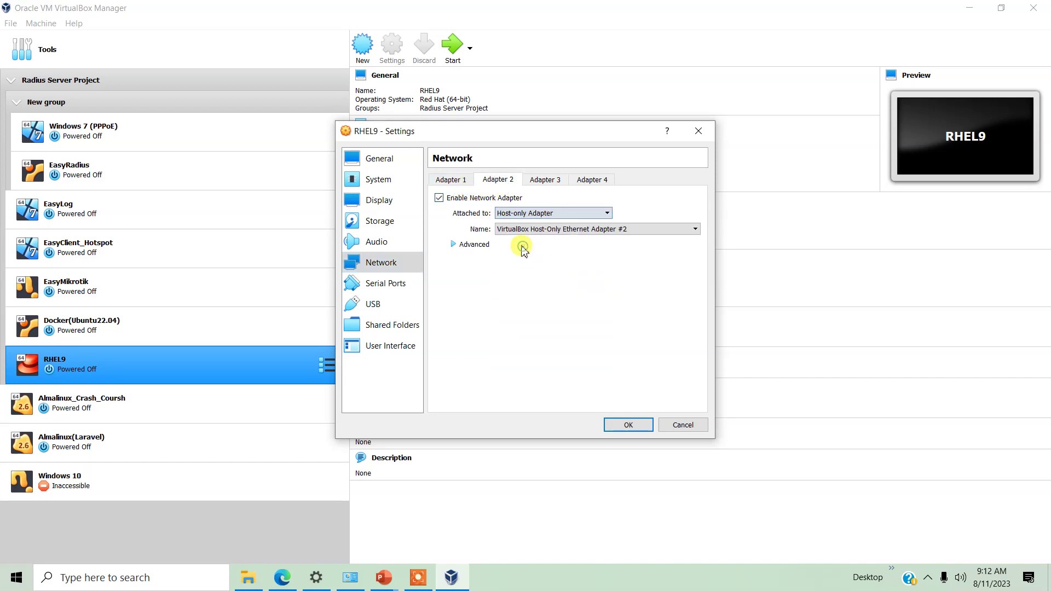
# Set Adapter 1 to Bridged Adapter and save the network settings
pyautogui.click(458, 180)
pyautogui.click(504, 213)
pyautogui.click(517, 227)
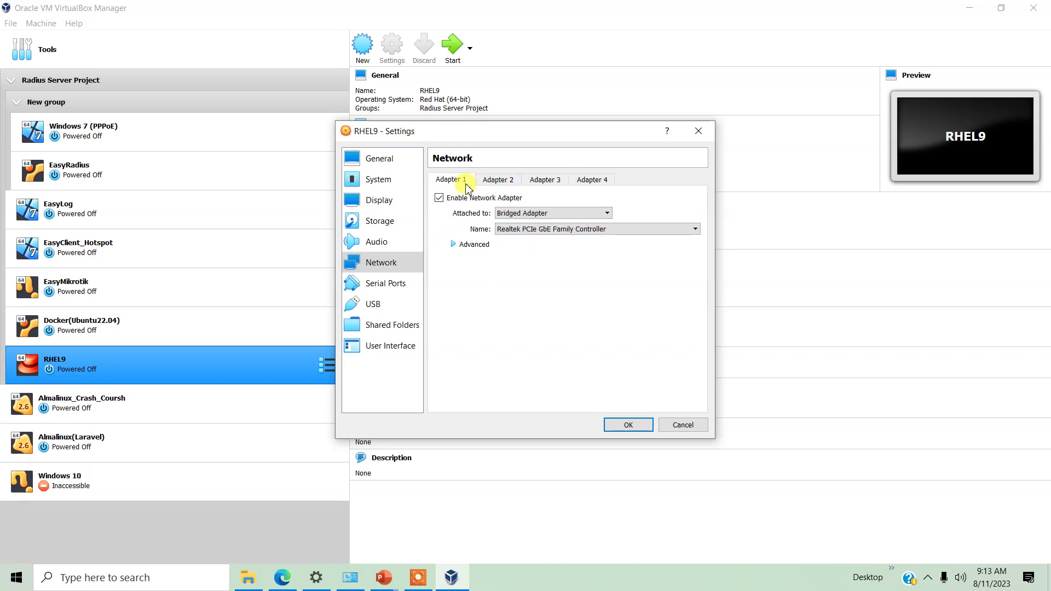
pyautogui.click(500, 181)
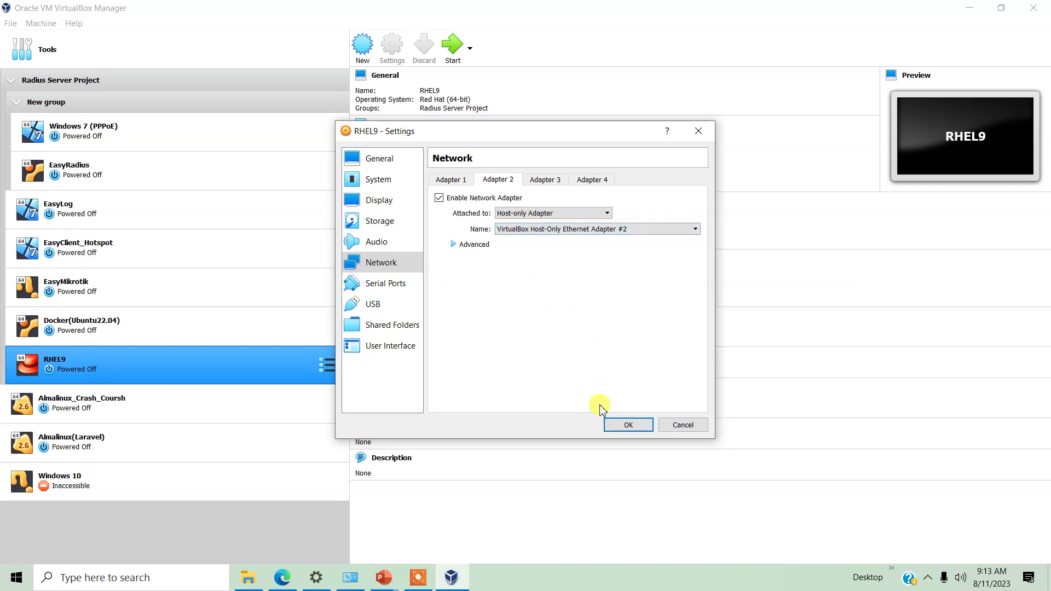
pyautogui.click(448, 181)
pyautogui.click(490, 181)
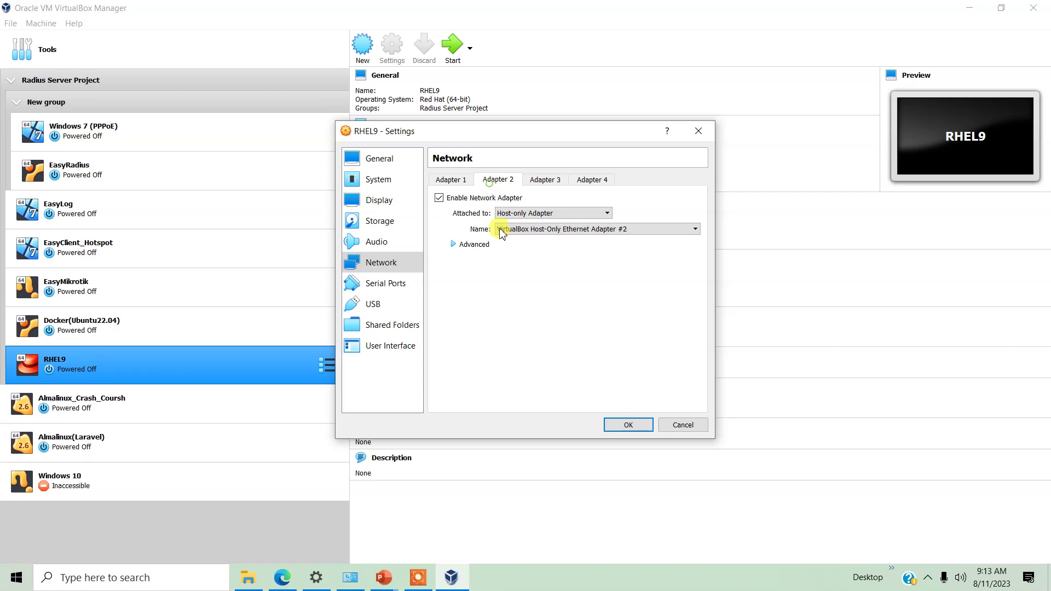
pyautogui.click(628, 426)
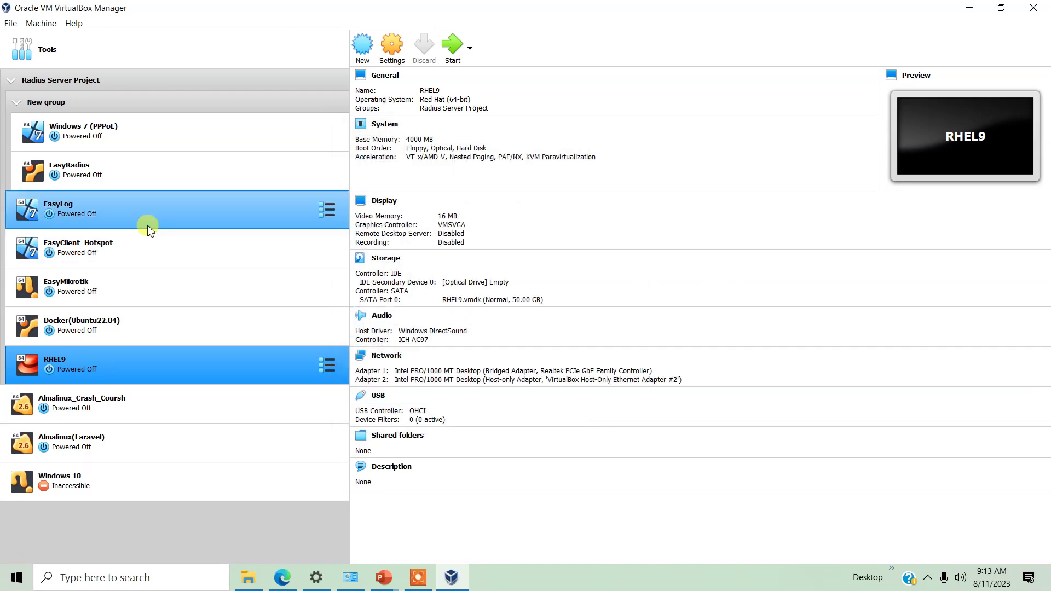
# Boot RHEL9 from rhel-9.2-x86_64-dvd.iso in Software (E:)\ISO and maximise its window
pyautogui.click(456, 48)
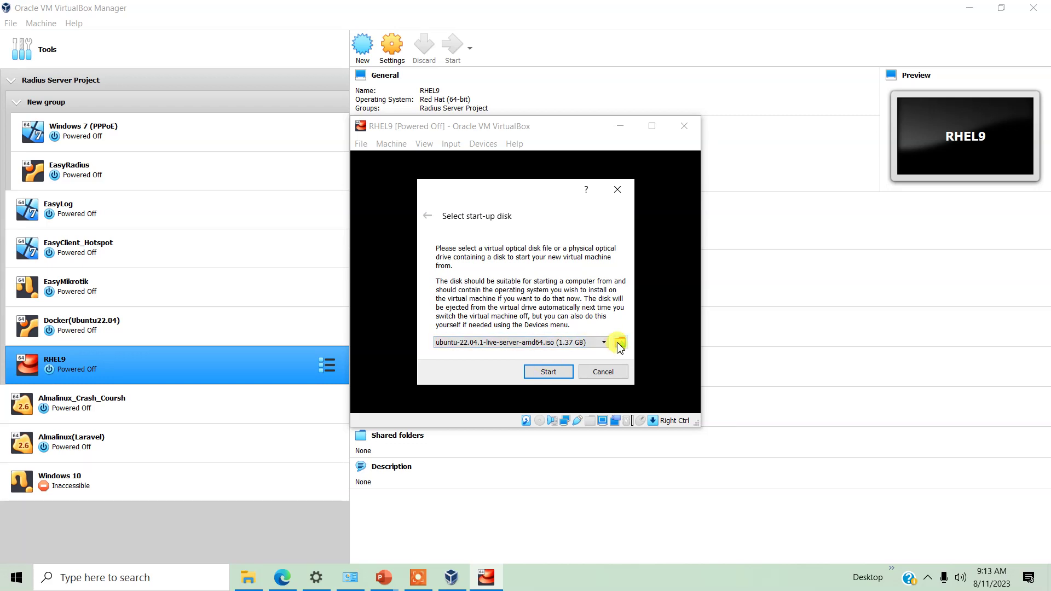
pyautogui.click(619, 345)
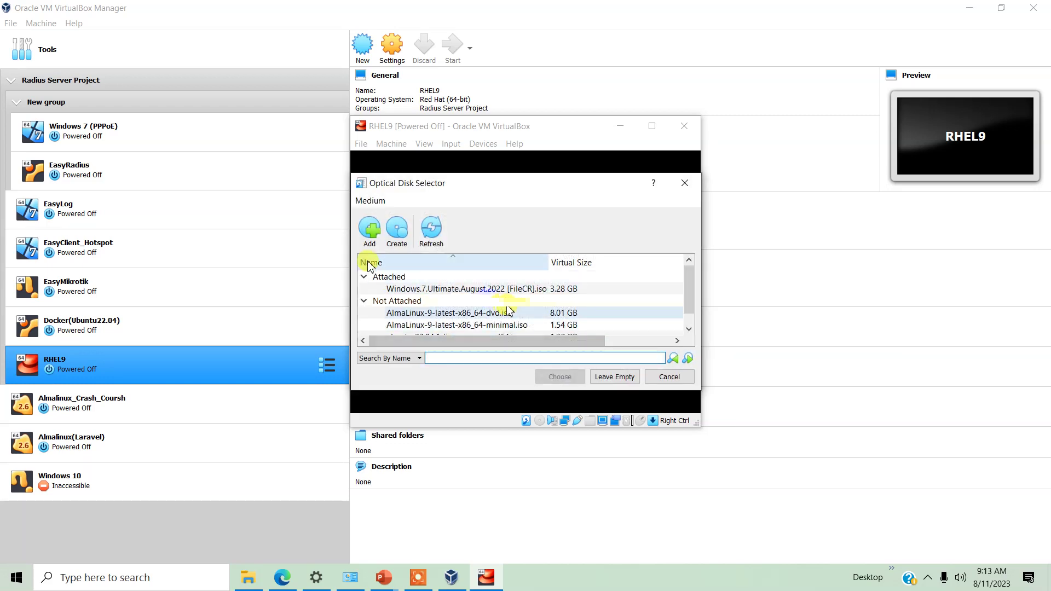
pyautogui.click(370, 230)
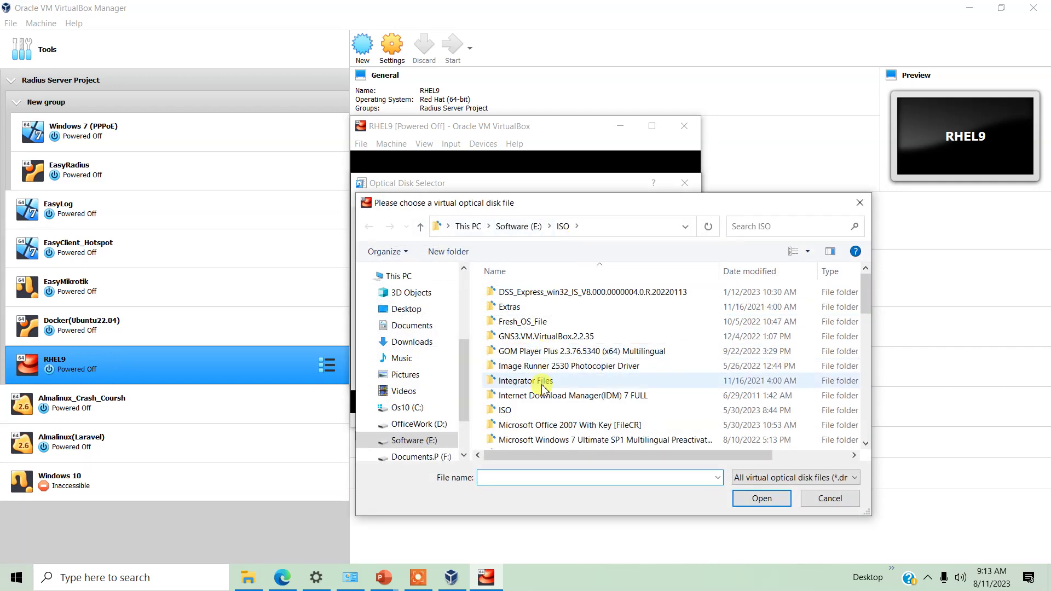
pyautogui.scroll(-2, 430, 400)
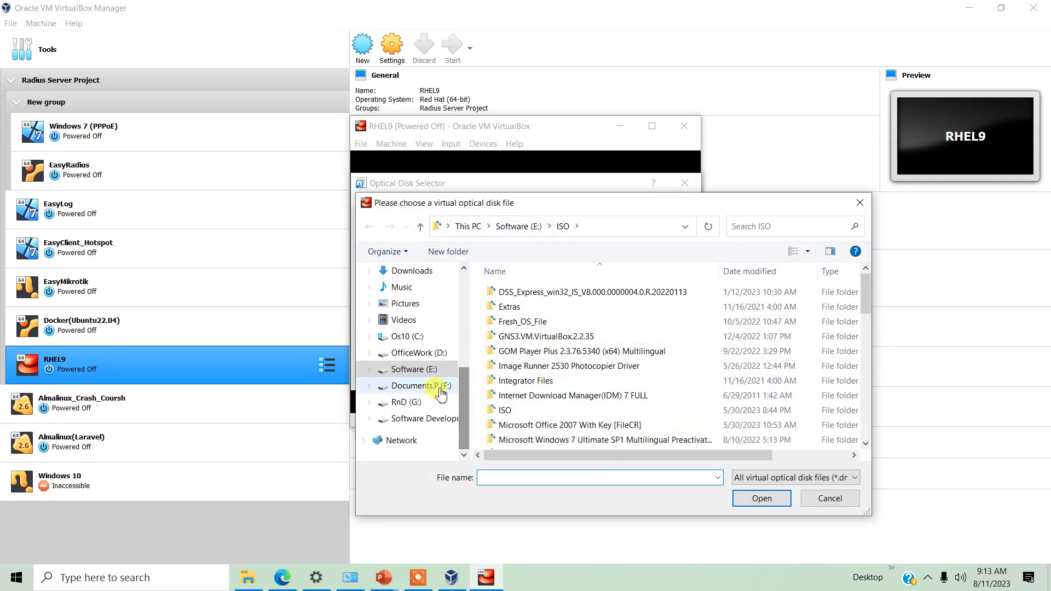
pyautogui.click(415, 370)
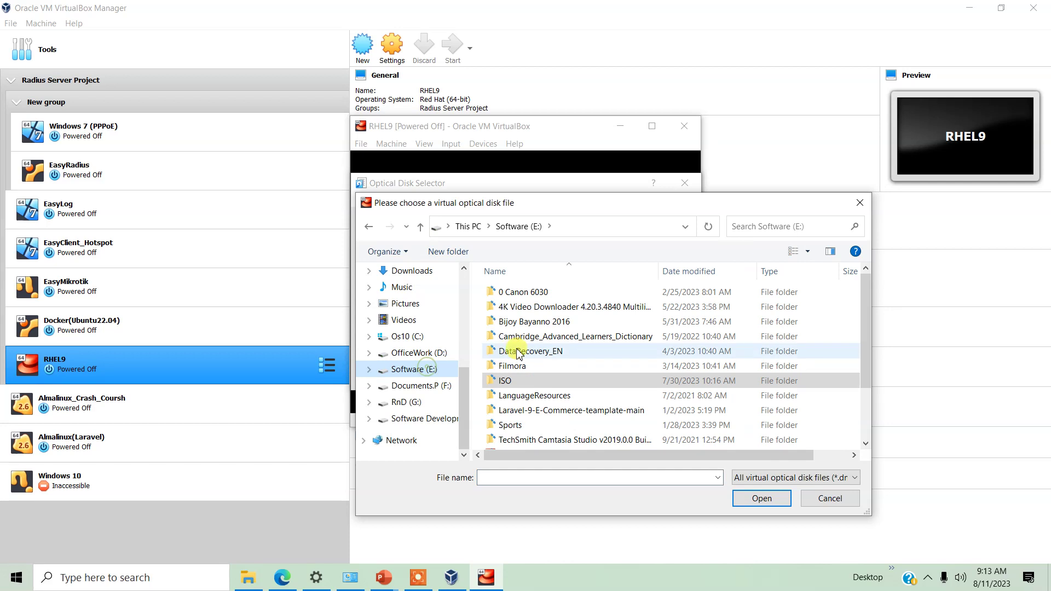
pyautogui.doubleClick(505, 381)
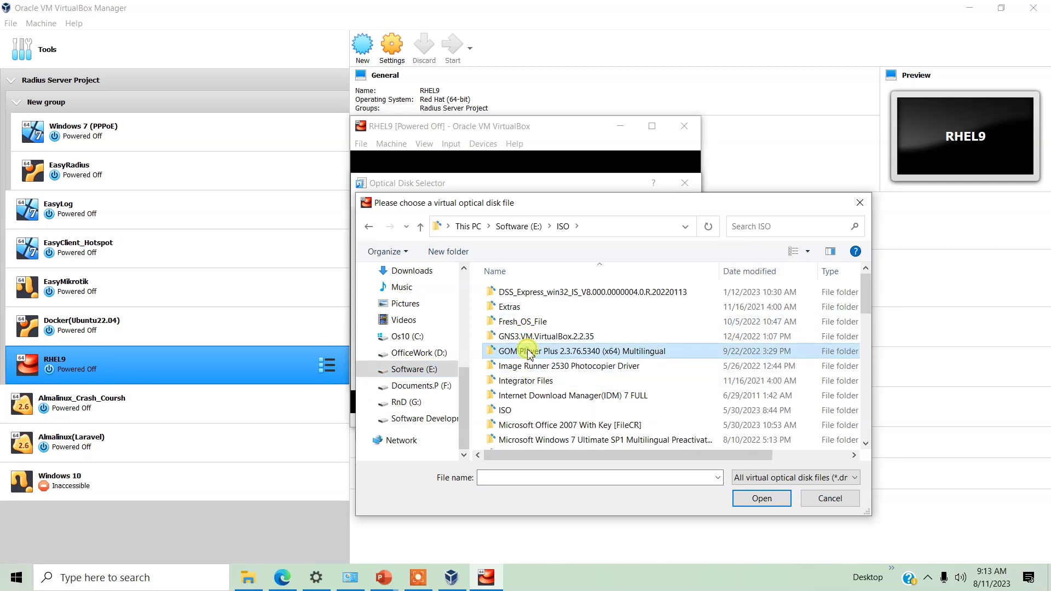
pyautogui.press('r')
pyautogui.doubleClick(530, 287)
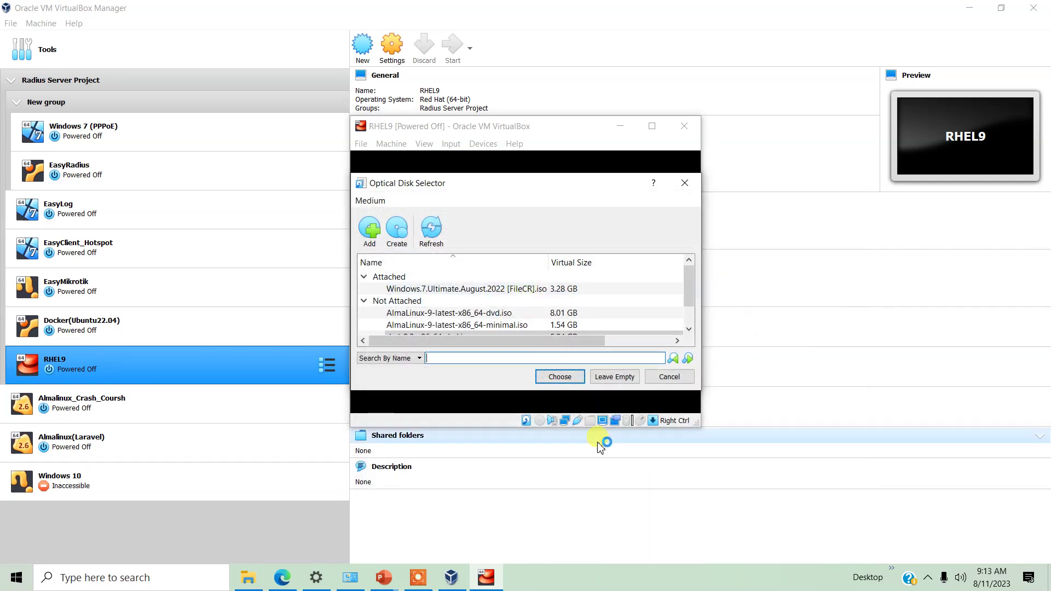
pyautogui.click(570, 381)
pyautogui.click(545, 374)
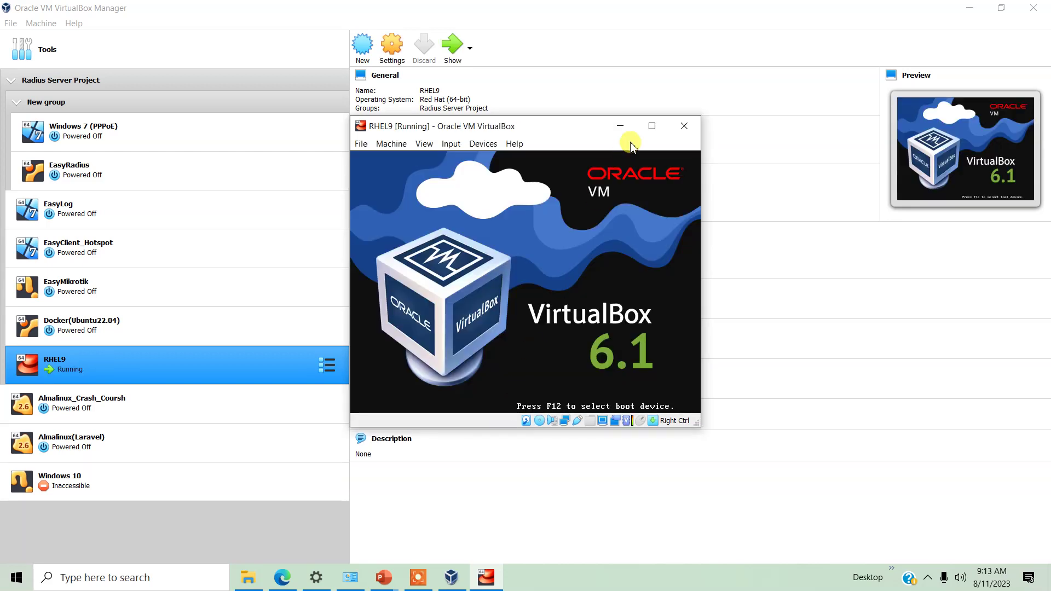
pyautogui.click(652, 127)
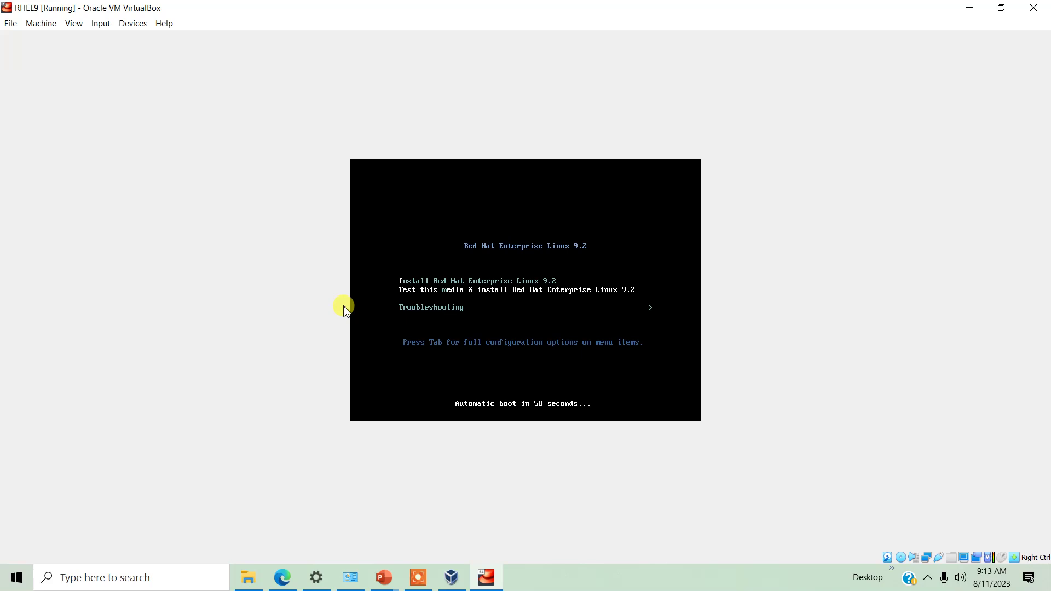
# Select 'Install Red Hat Enterprise Linux 9.2' in the boot menu and boot it
pyautogui.press('Up')
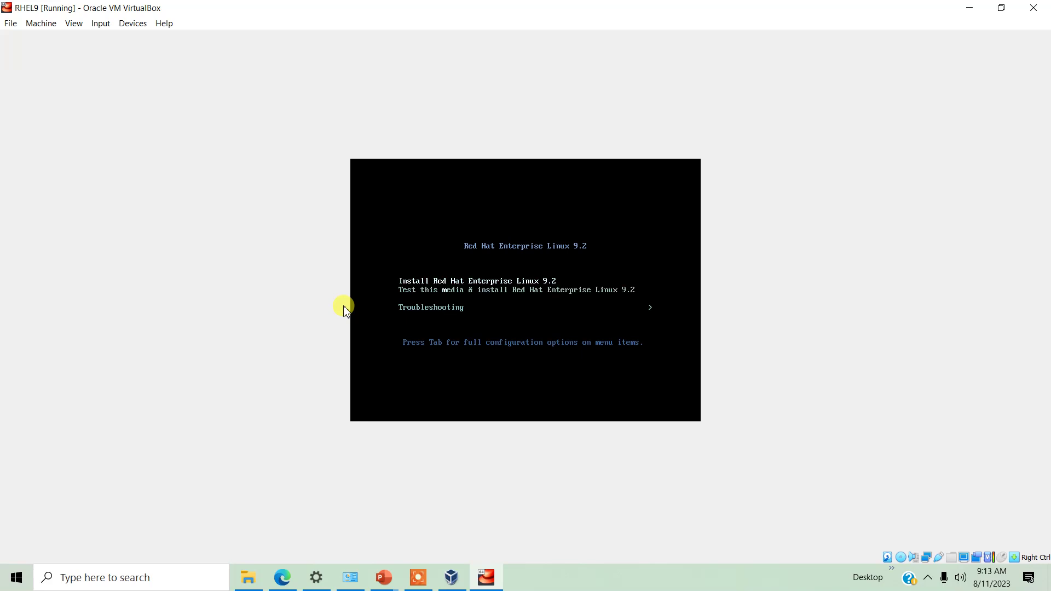
pyautogui.press('Return')
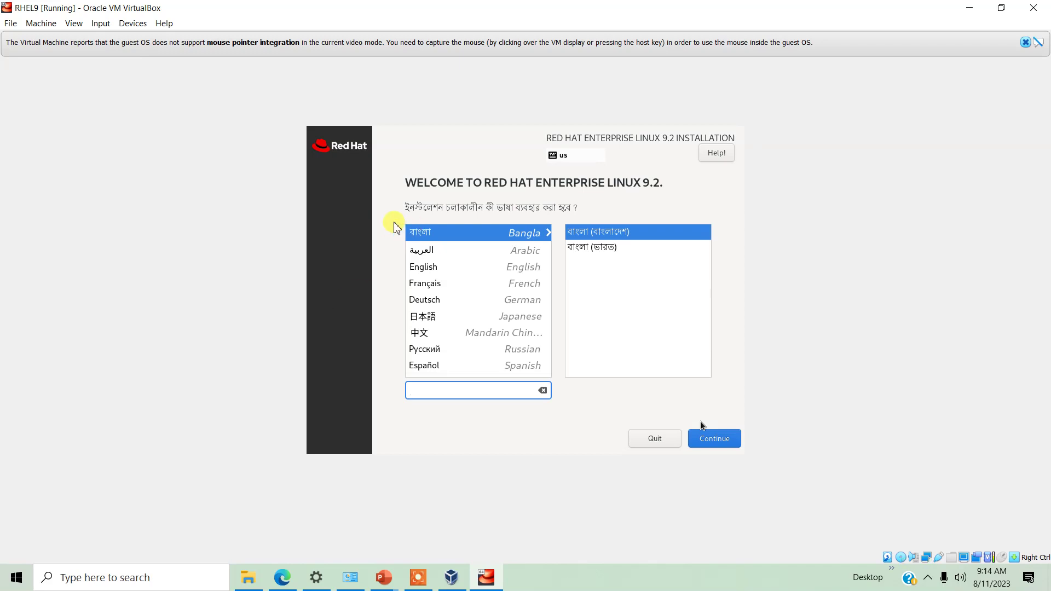
# Give the installer screen focus and let the VM capture the mouse
pyautogui.click(450, 265)
pyautogui.press('Tab')
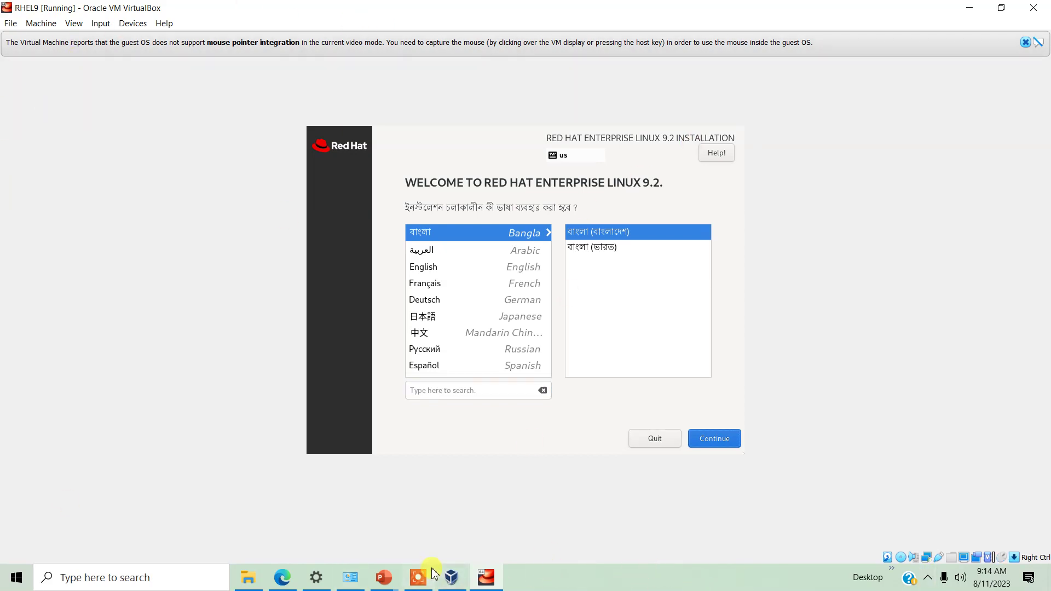
pyautogui.click(418, 578)
pyautogui.click(702, 564)
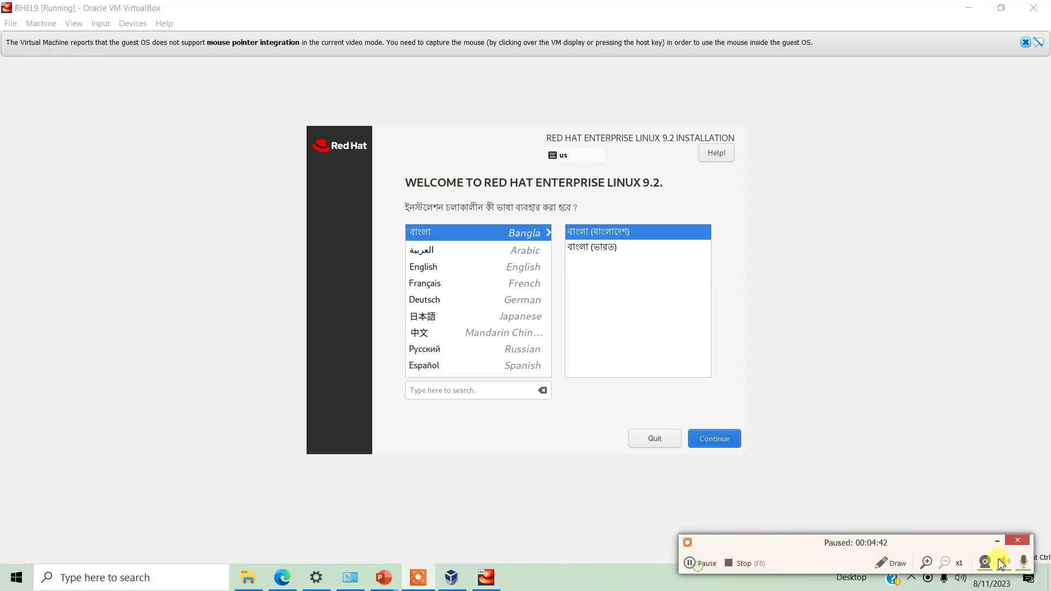
pyautogui.click(997, 541)
pyautogui.click(713, 336)
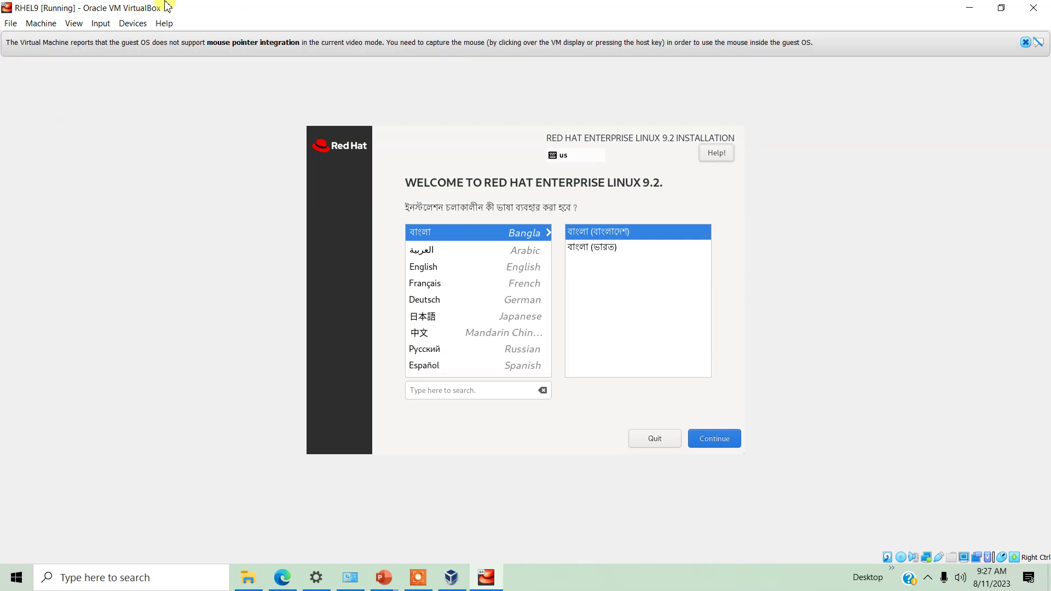
pyautogui.click(109, 107)
# Hand the USB mouse to the VM and pick English as the installation language
pyautogui.click(133, 23)
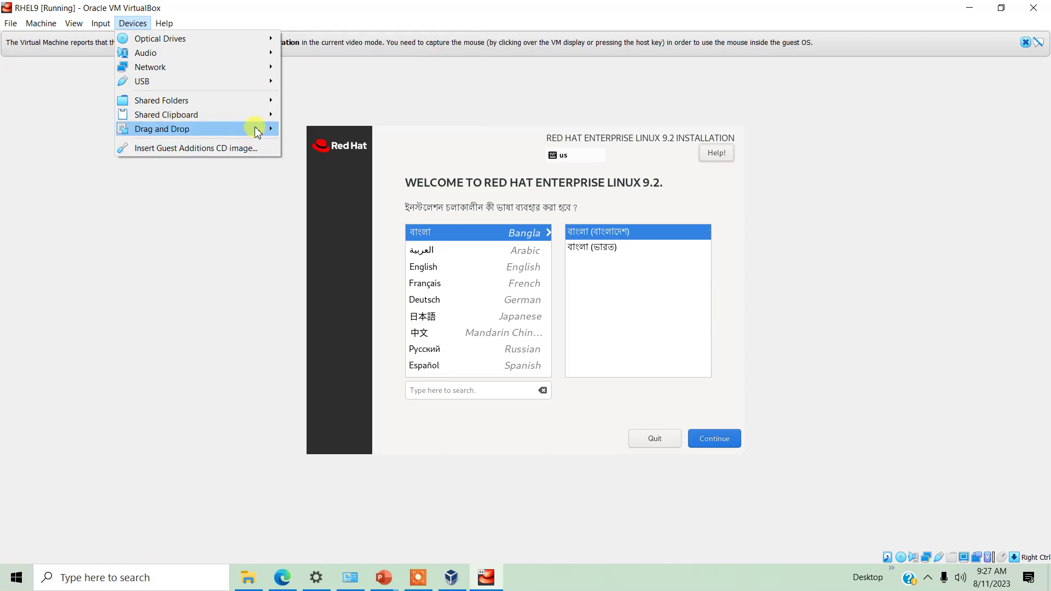
pyautogui.moveTo(259, 85)
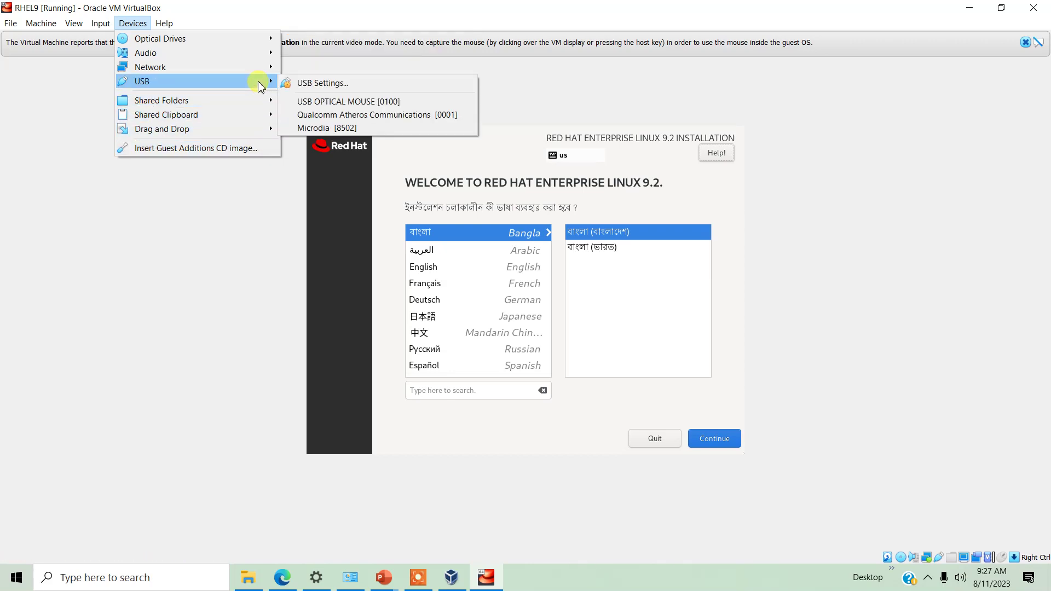
pyautogui.click(379, 100)
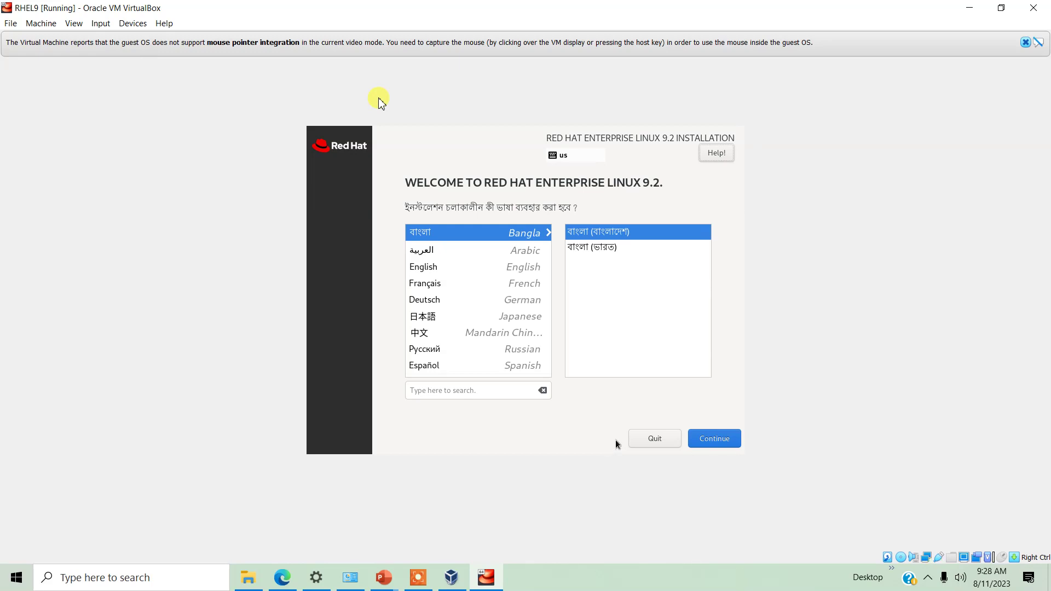
pyautogui.click(435, 268)
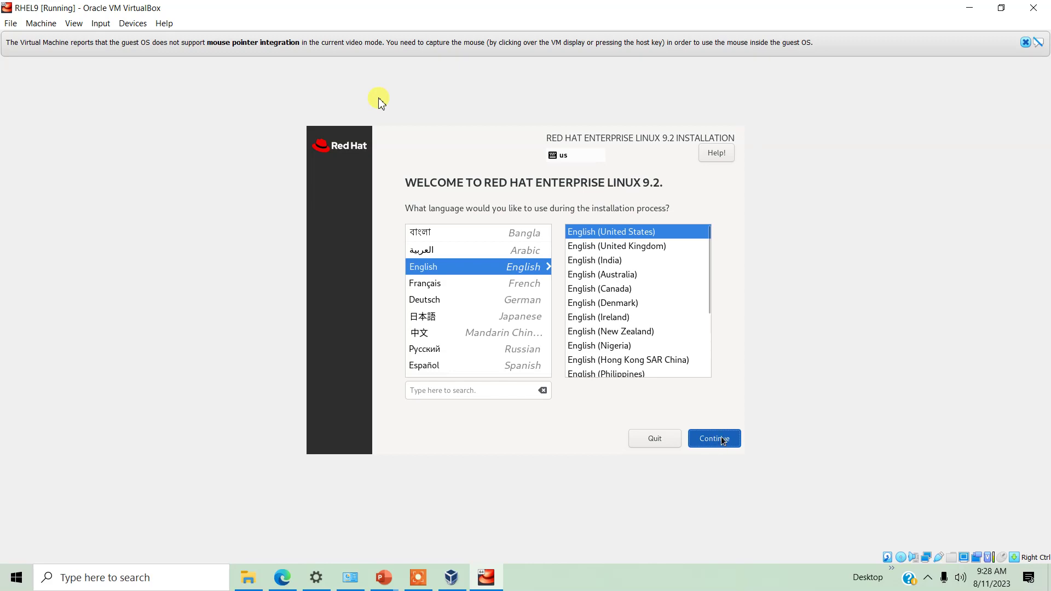
# Enter and confirm the root password, allowing root SSH login with password
pyautogui.click(721, 440)
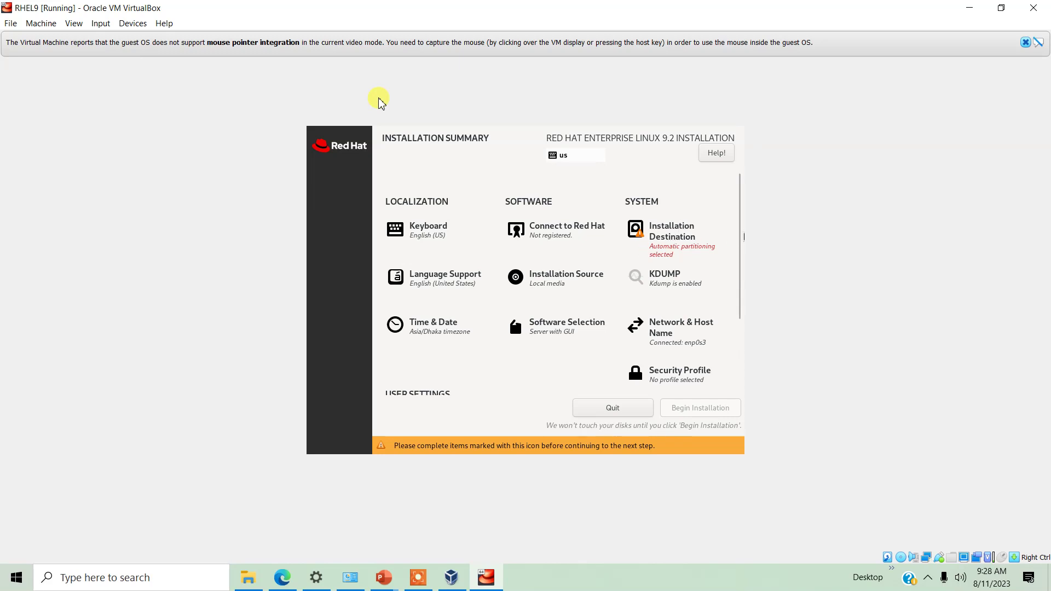
pyautogui.scroll(-2, 744, 356)
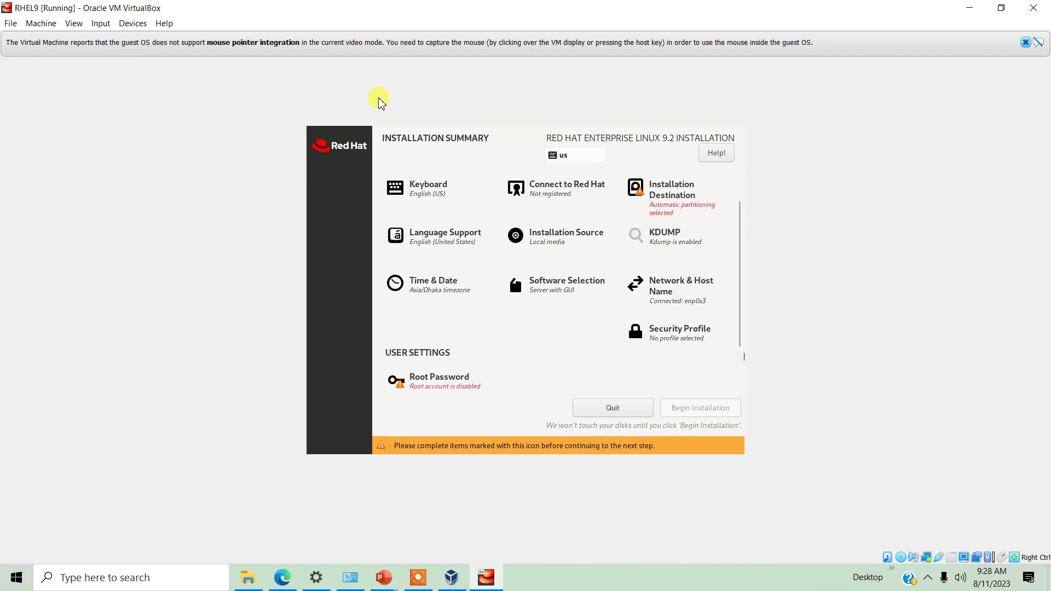
pyautogui.click(412, 383)
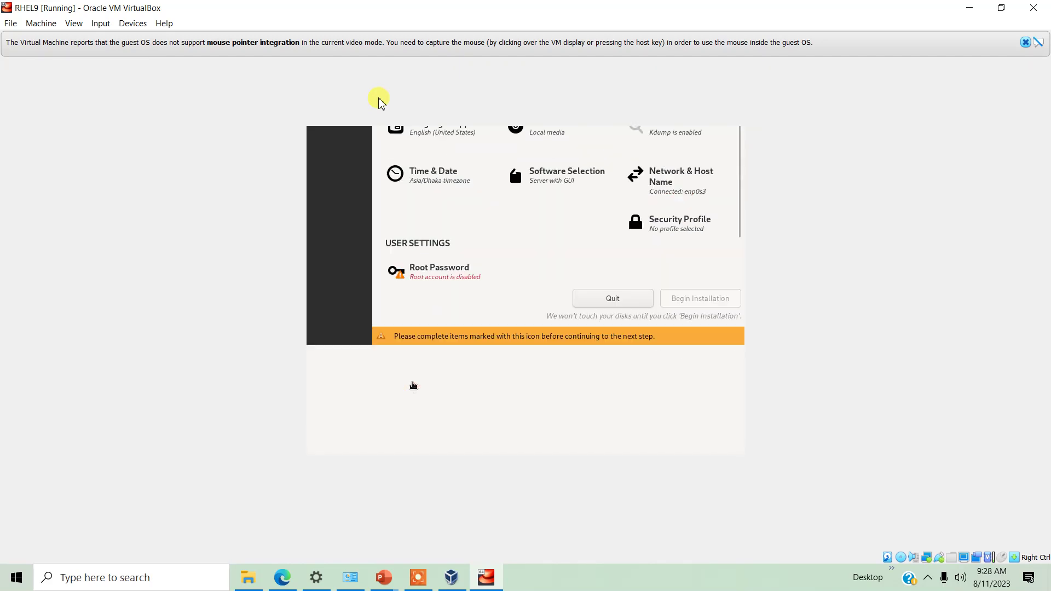
pyautogui.write('redhat12')
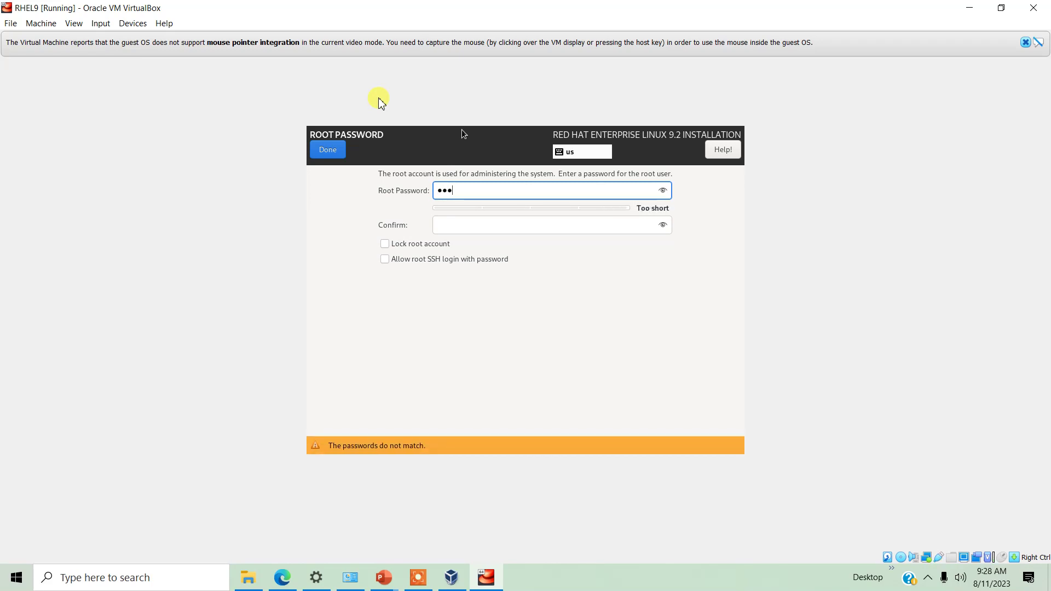
pyautogui.press('Tab')
pyautogui.write('redhat12')
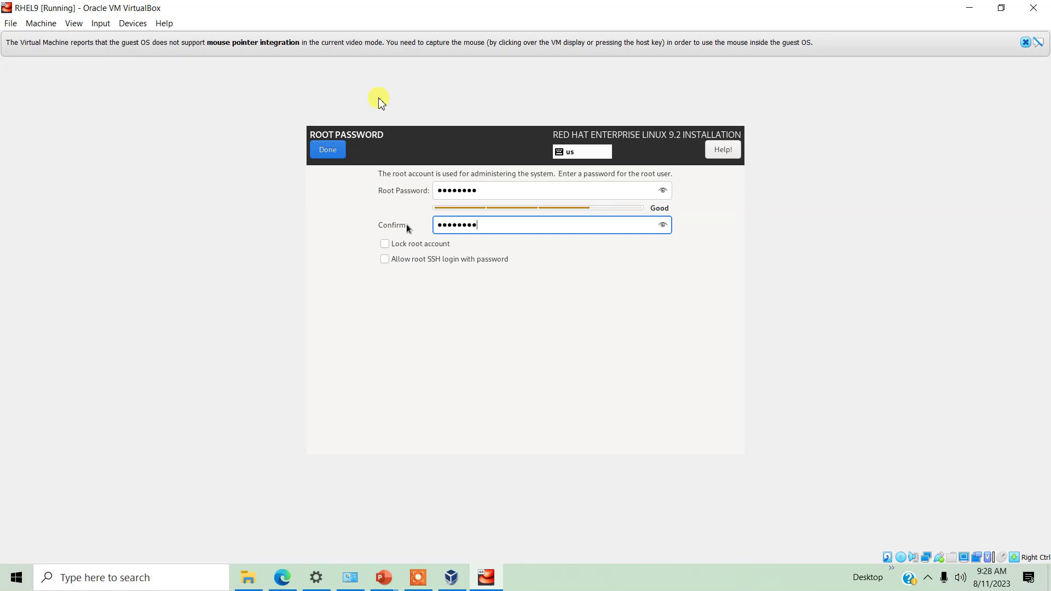
pyautogui.click(385, 260)
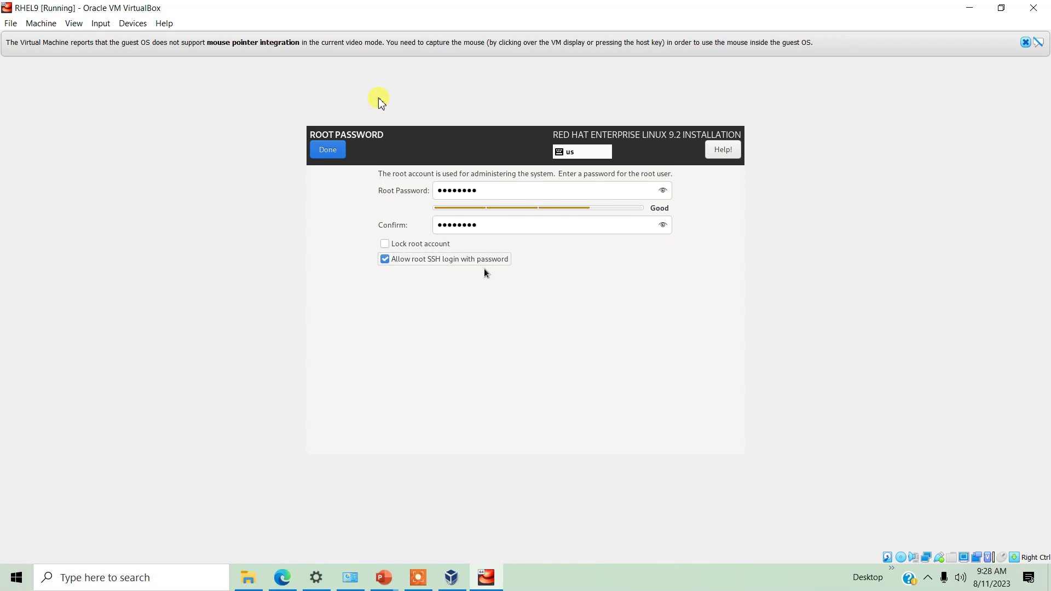
pyautogui.click(327, 154)
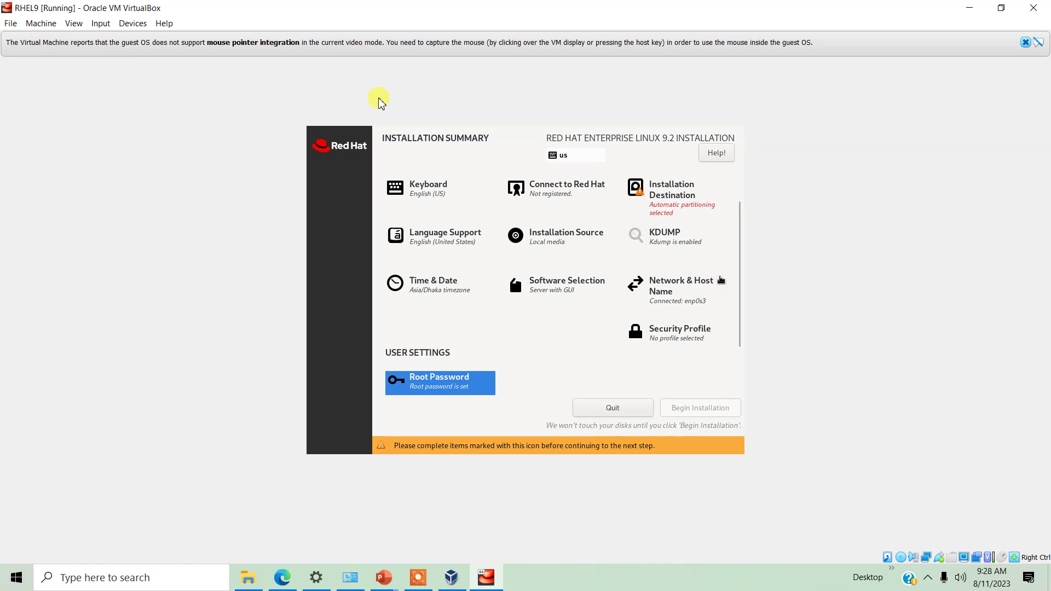
# Choose custom storage on the 50 GiB VBOX disk using Standard Partition
pyautogui.click(692, 200)
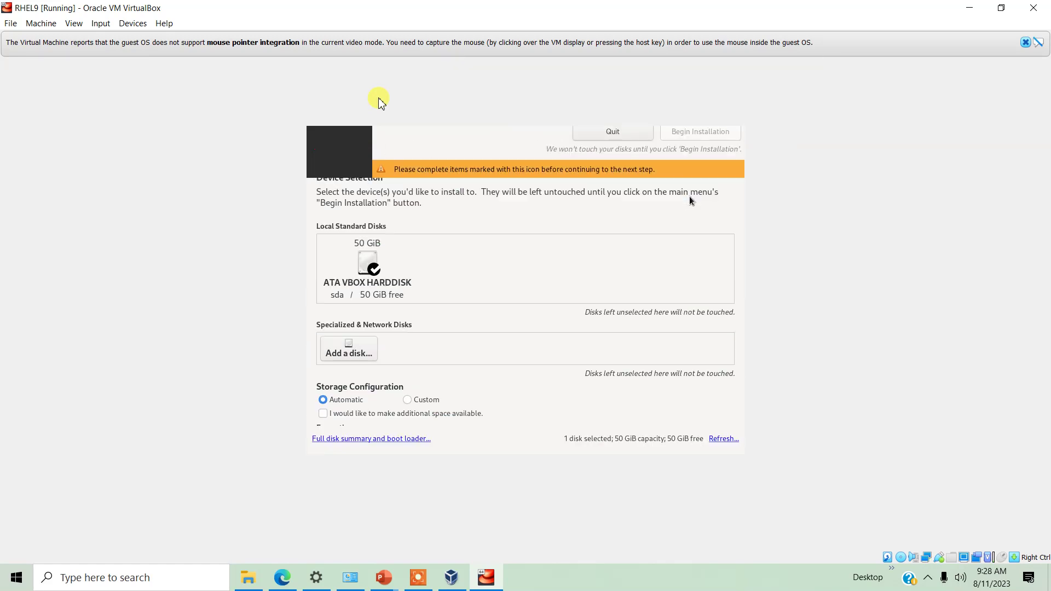
pyautogui.click(367, 259)
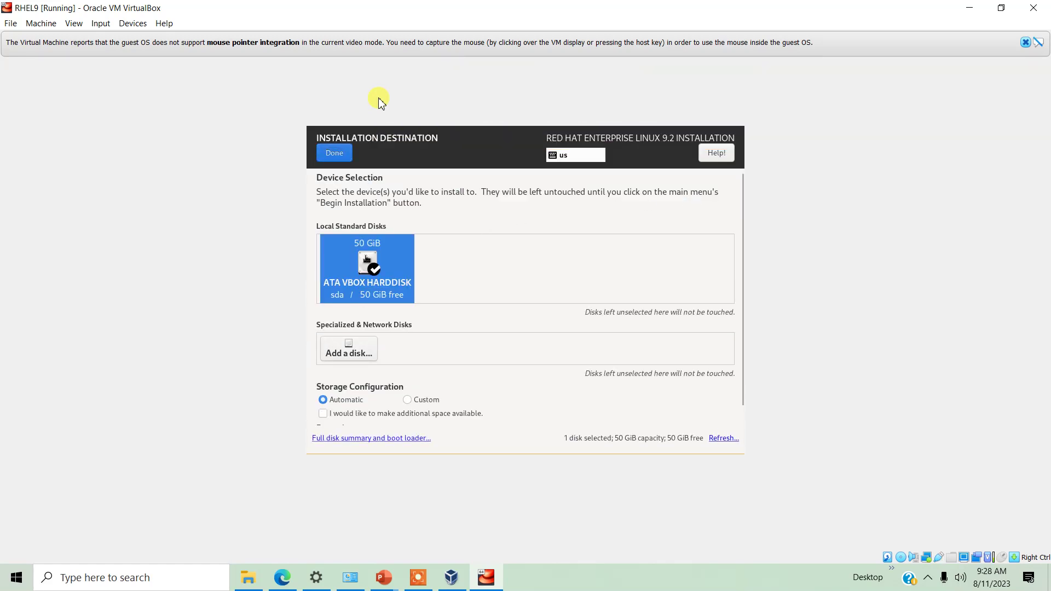
pyautogui.click(406, 399)
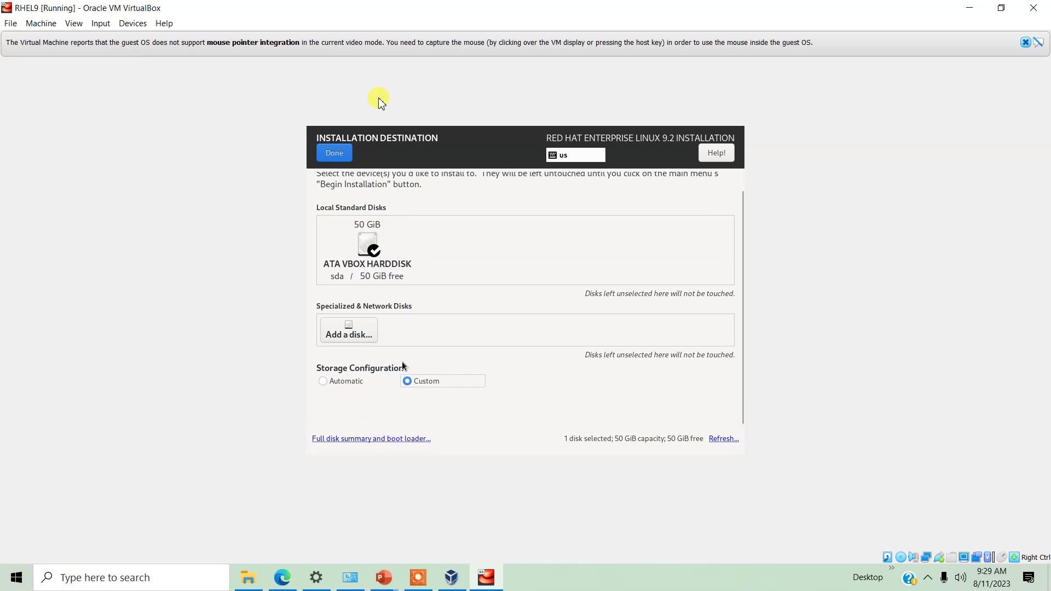
pyautogui.click(334, 152)
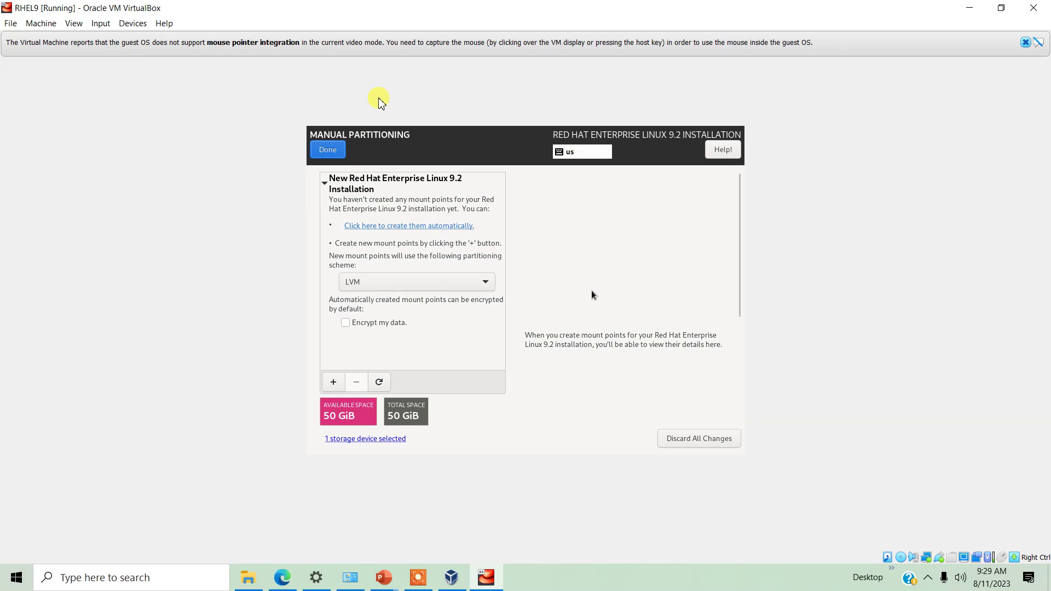
pyautogui.click(408, 285)
pyautogui.click(399, 268)
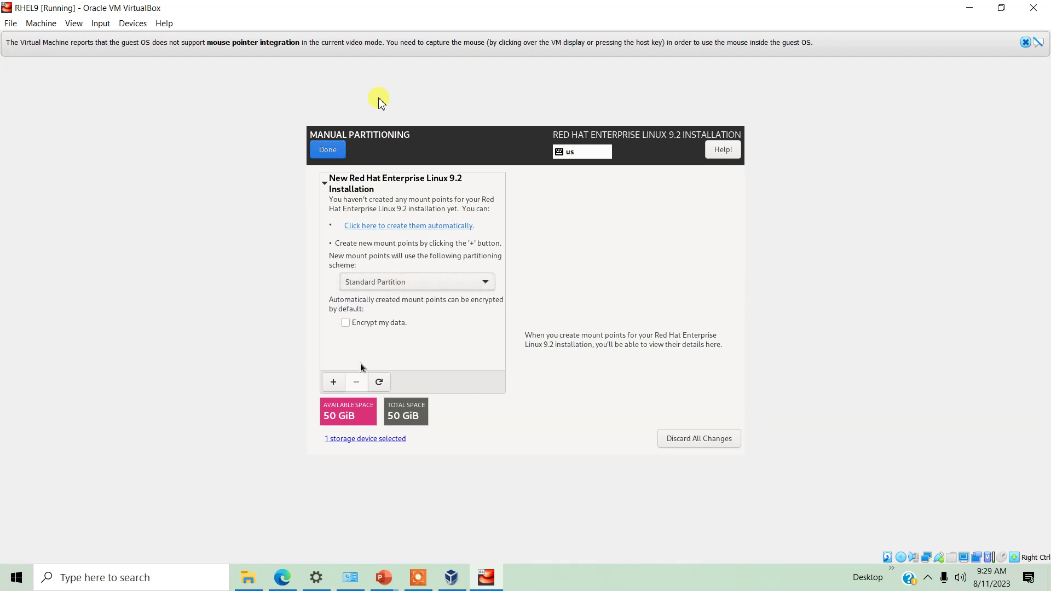
# Add a swap partition and resize it to 6 GiB
pyautogui.click(334, 382)
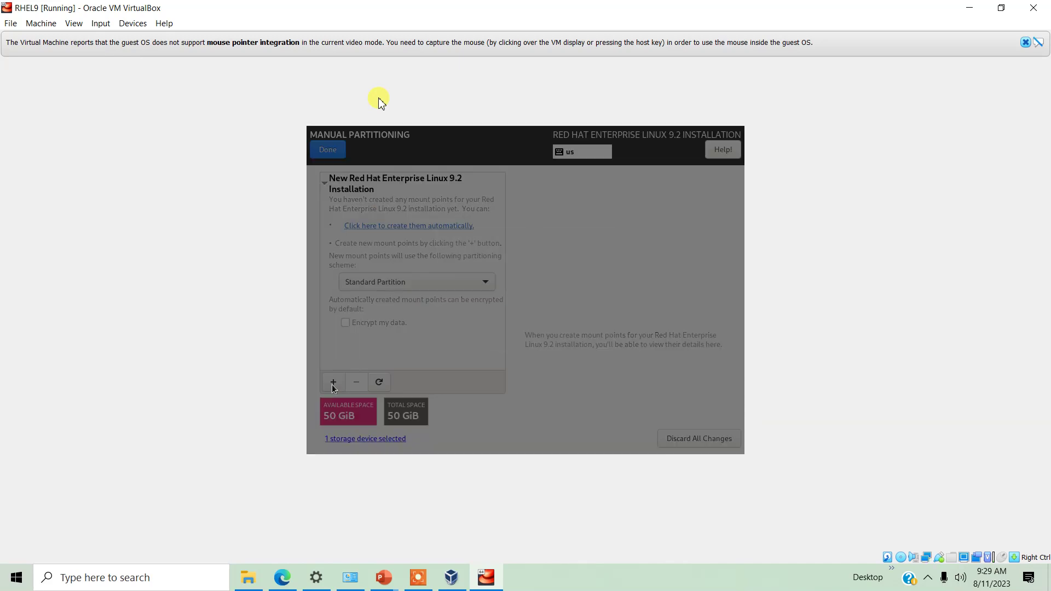
pyautogui.click(602, 287)
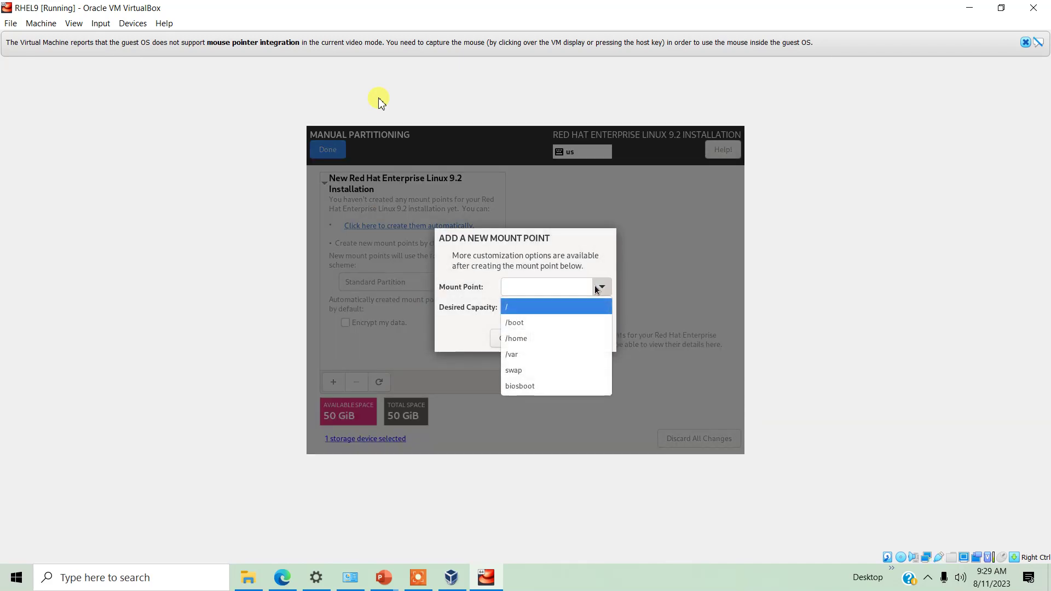
pyautogui.click(550, 370)
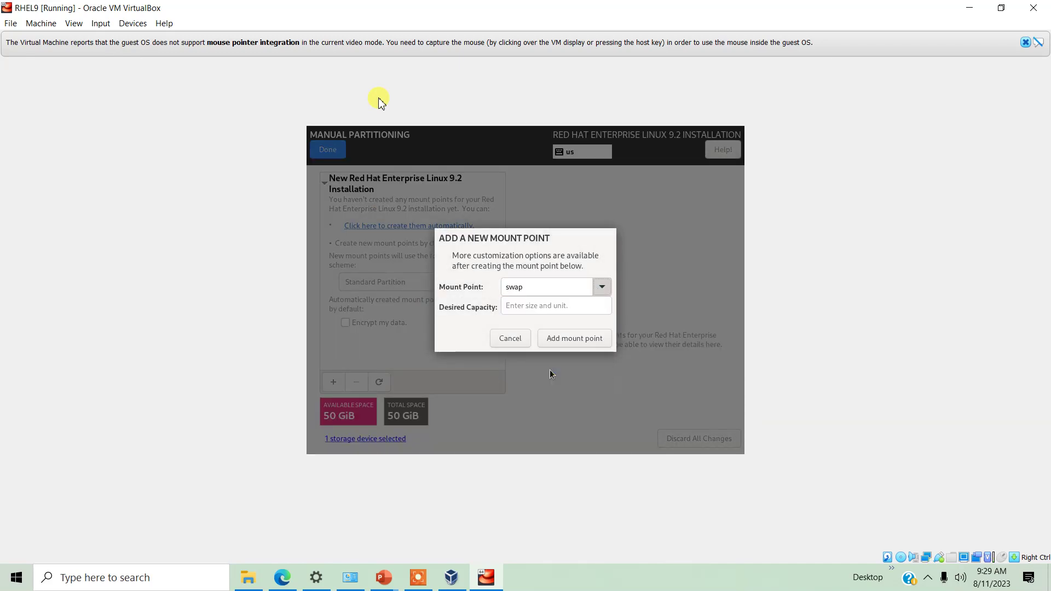
pyautogui.click(535, 305)
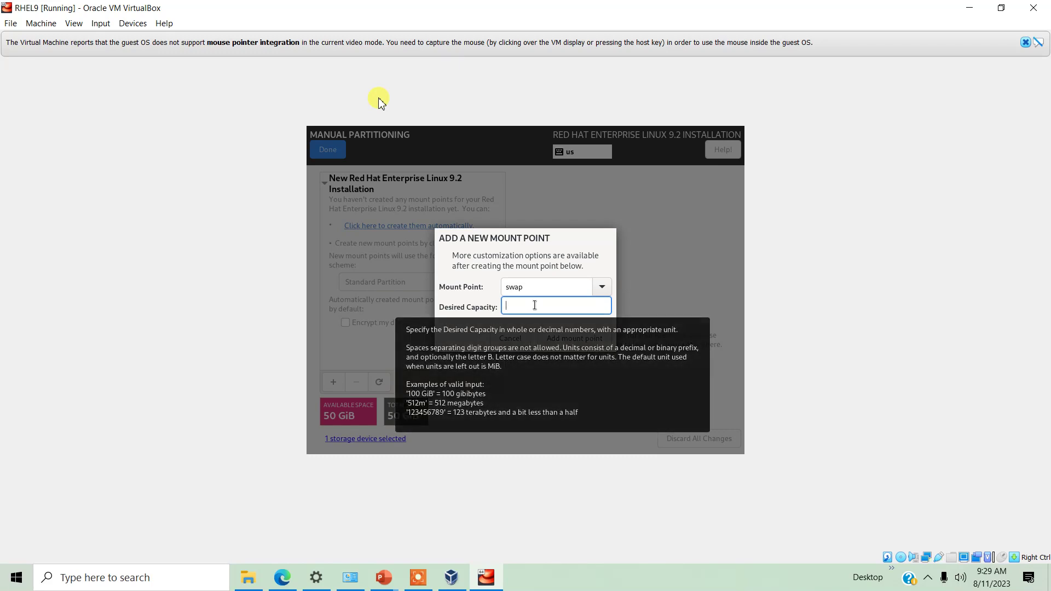
pyautogui.write('5000')
pyautogui.click(567, 338)
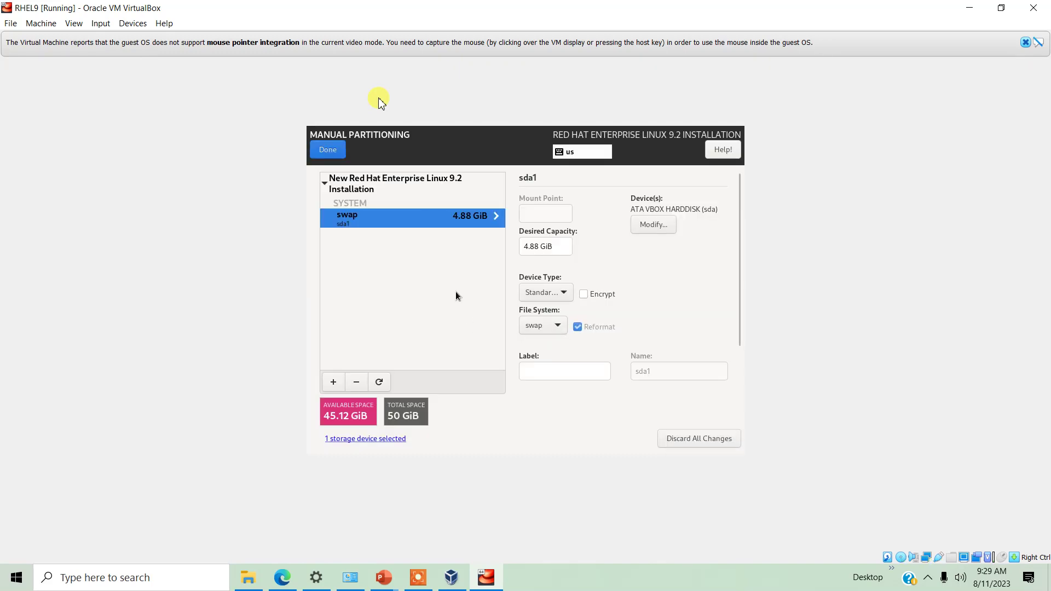
pyautogui.click(527, 246)
pyautogui.moveTo(541, 247); pyautogui.dragTo(482, 251)
pyautogui.write('6')
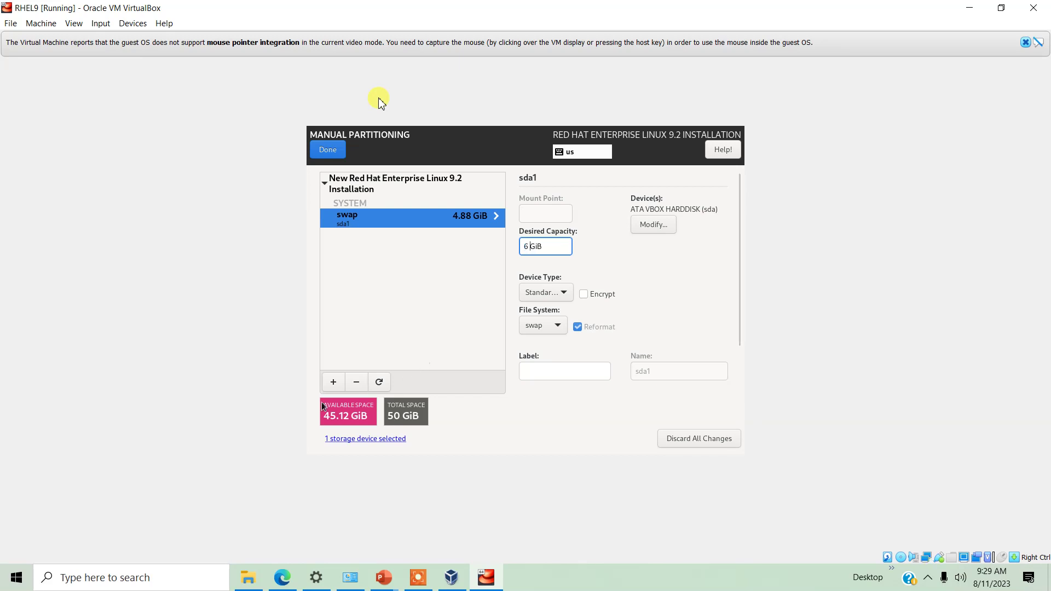
# Add a / partition from the remaining space and accept the partitioning changes
pyautogui.click(334, 382)
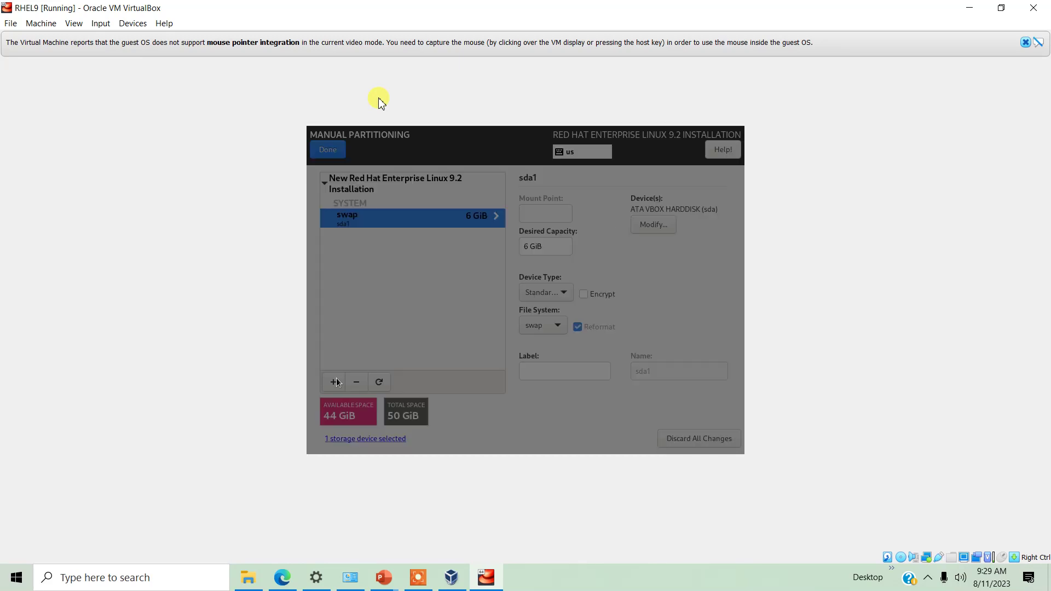
pyautogui.click(602, 288)
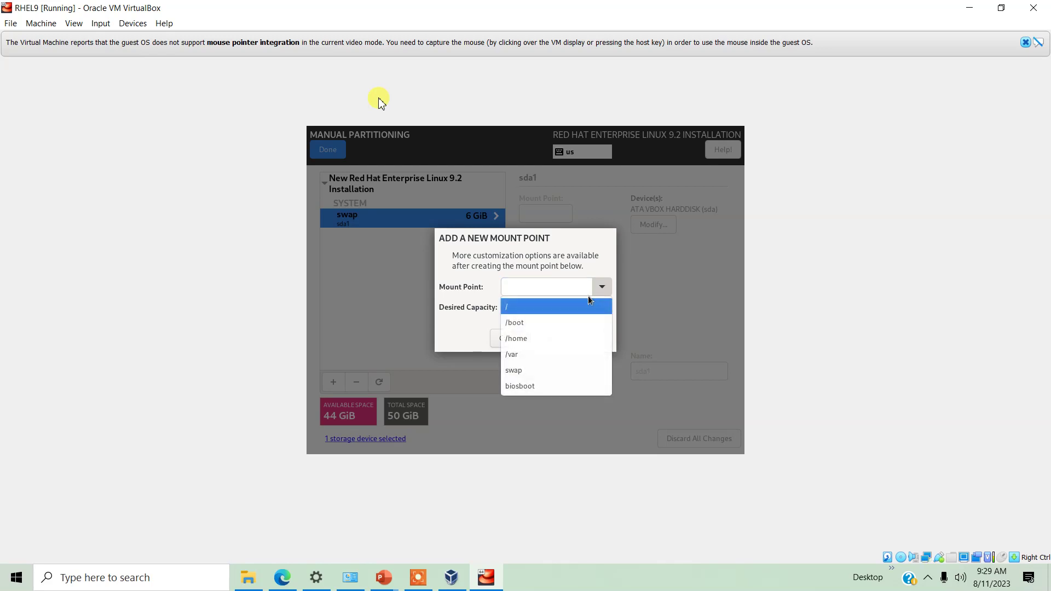
pyautogui.click(570, 308)
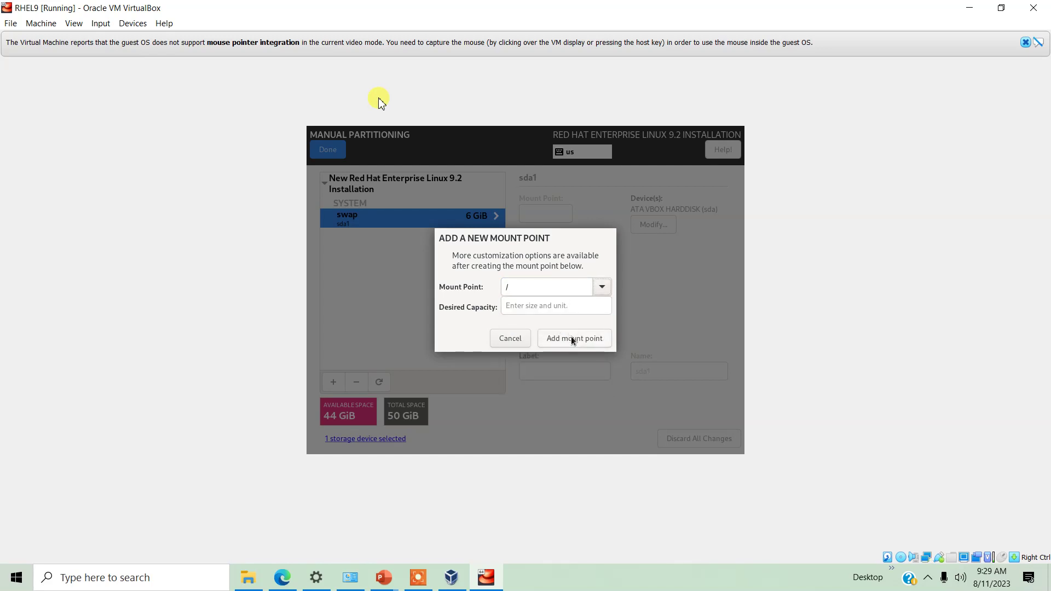
pyautogui.click(571, 339)
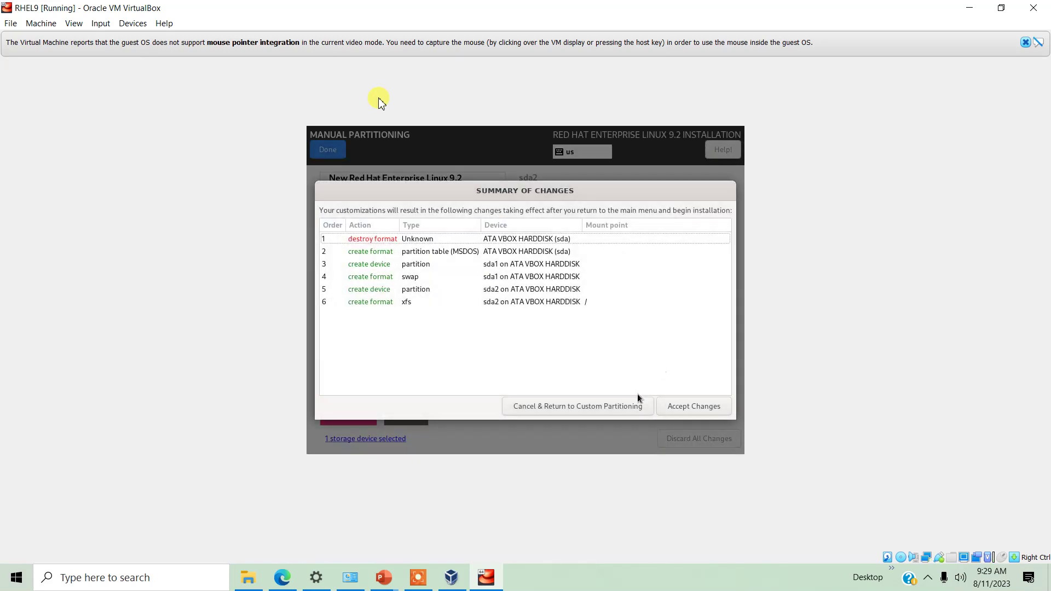
pyautogui.click(689, 406)
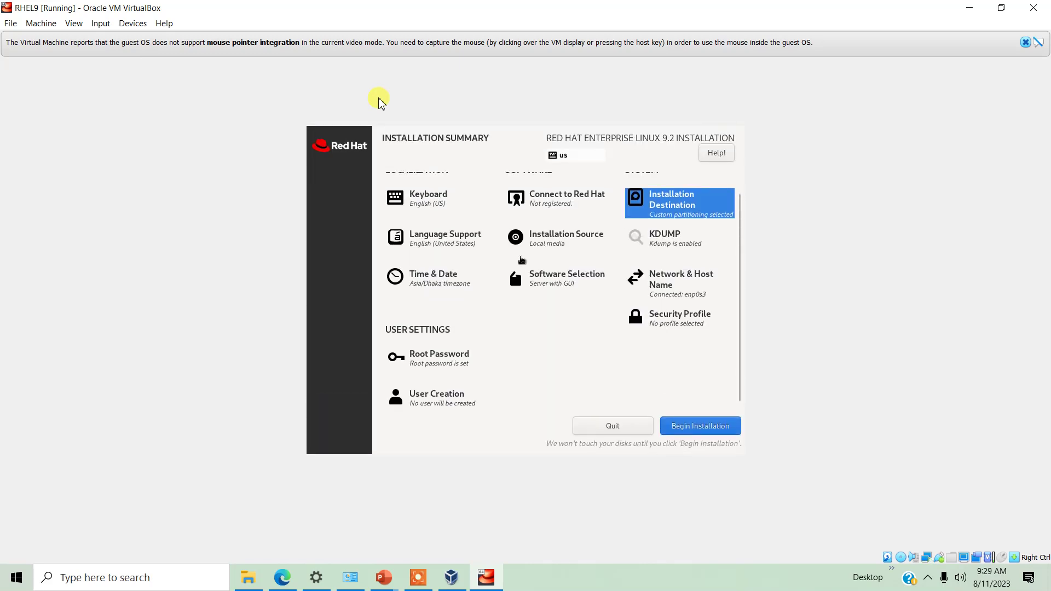
# Turn on the enp0s8 network connection
pyautogui.click(668, 277)
pyautogui.click(387, 218)
pyautogui.click(386, 195)
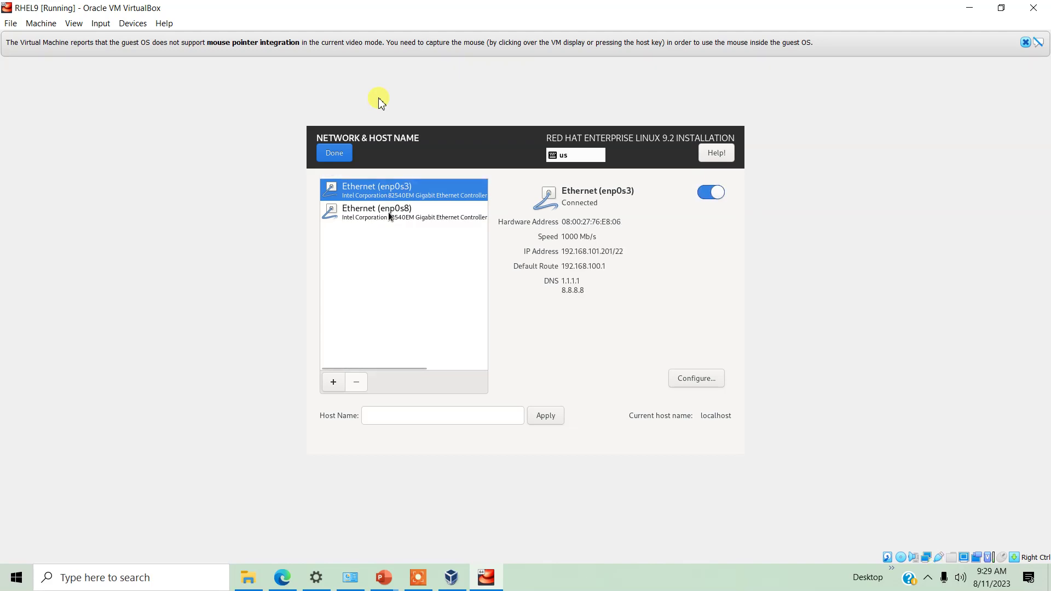
pyautogui.click(391, 215)
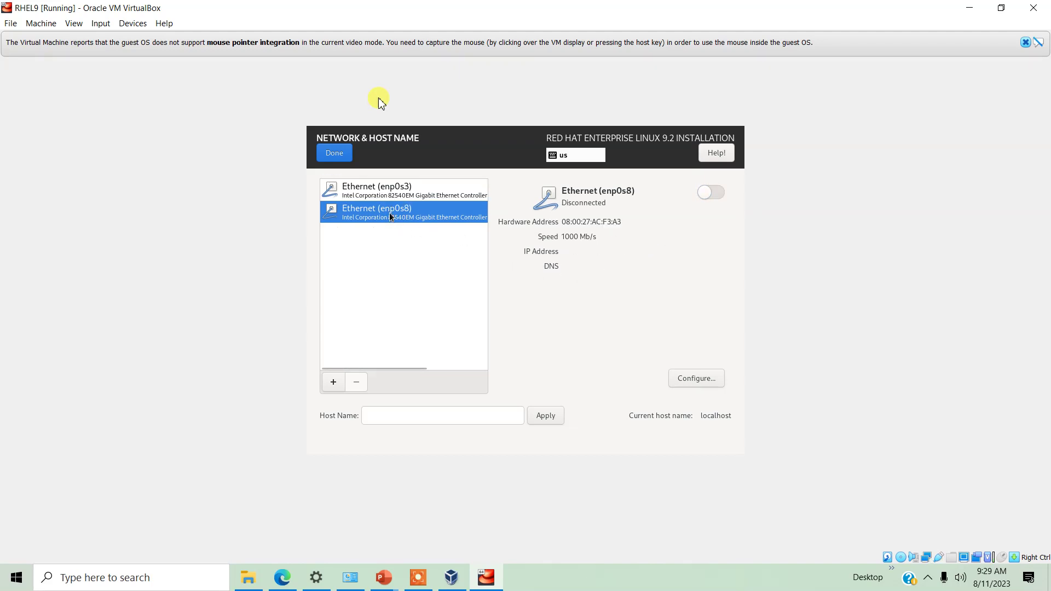
pyautogui.click(436, 197)
pyautogui.click(435, 209)
pyautogui.click(708, 193)
# Give enp0s8 a manual IPv4 address 172.16.100.1 with netmask 24 and save
pyautogui.click(696, 379)
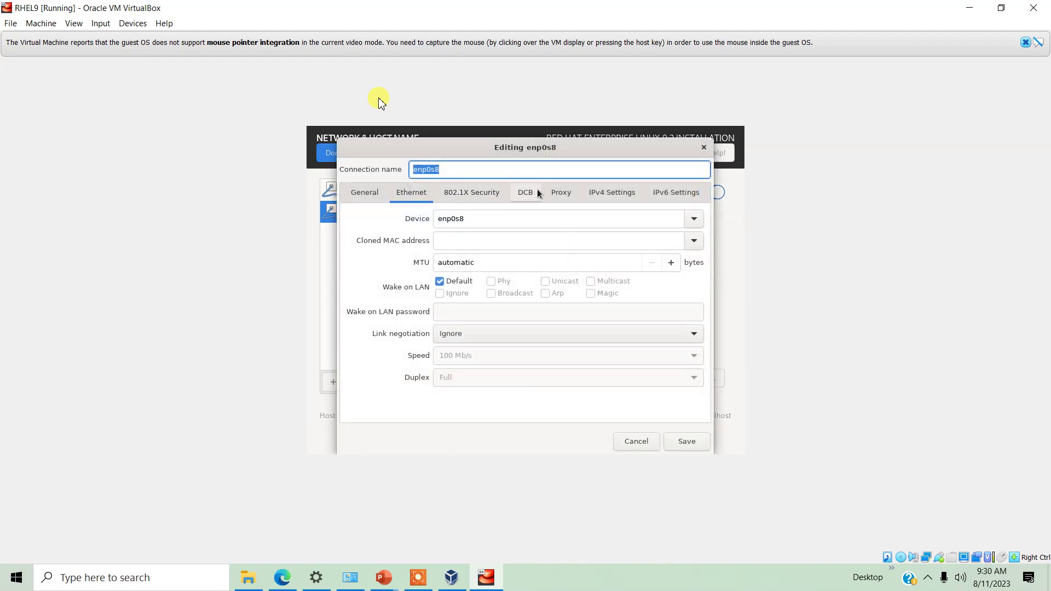
pyautogui.click(612, 193)
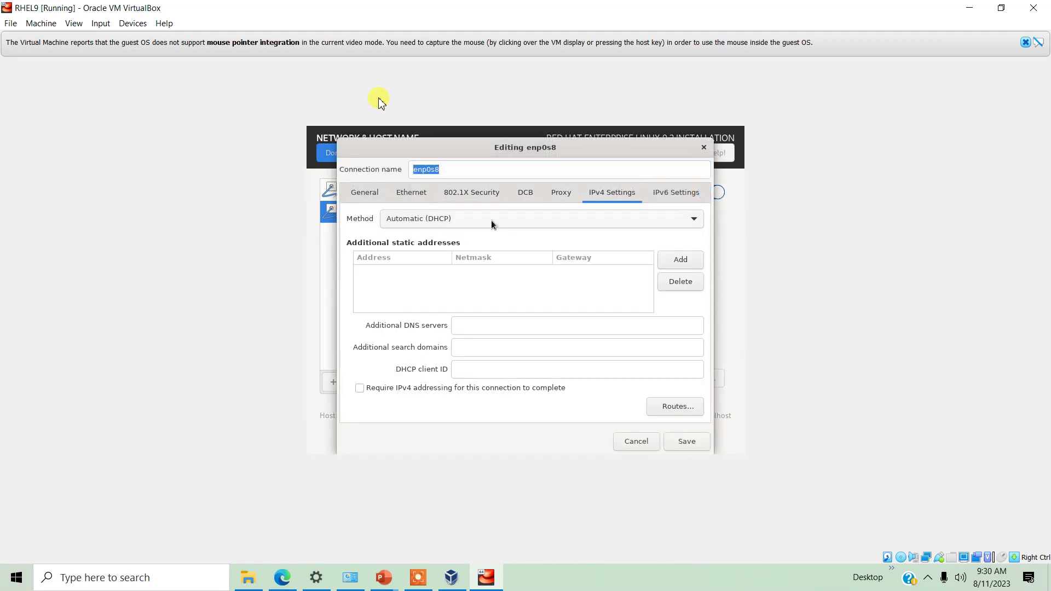
pyautogui.click(559, 220)
pyautogui.click(428, 251)
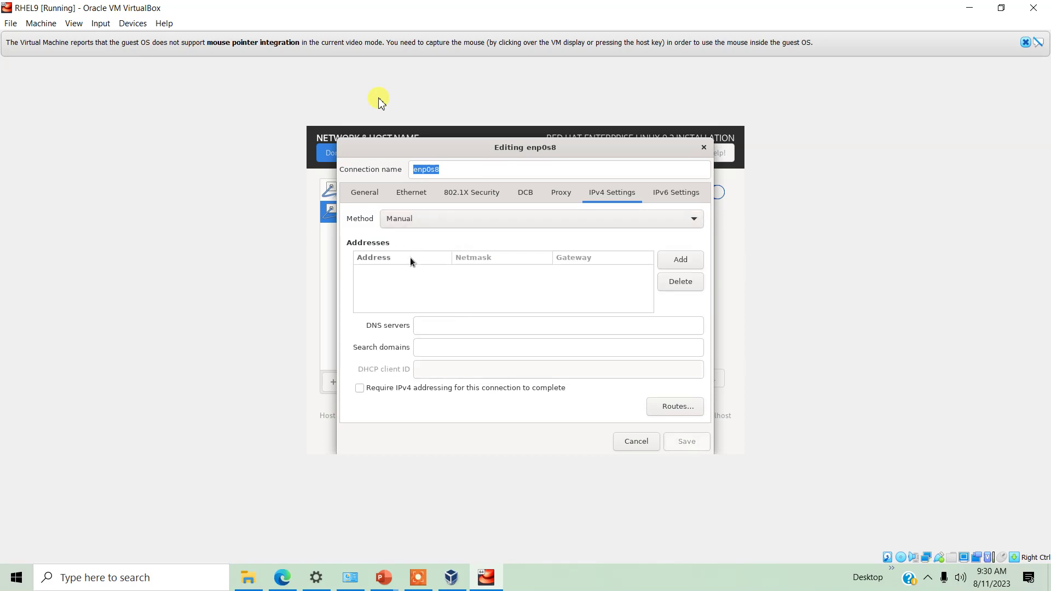
pyautogui.click(671, 260)
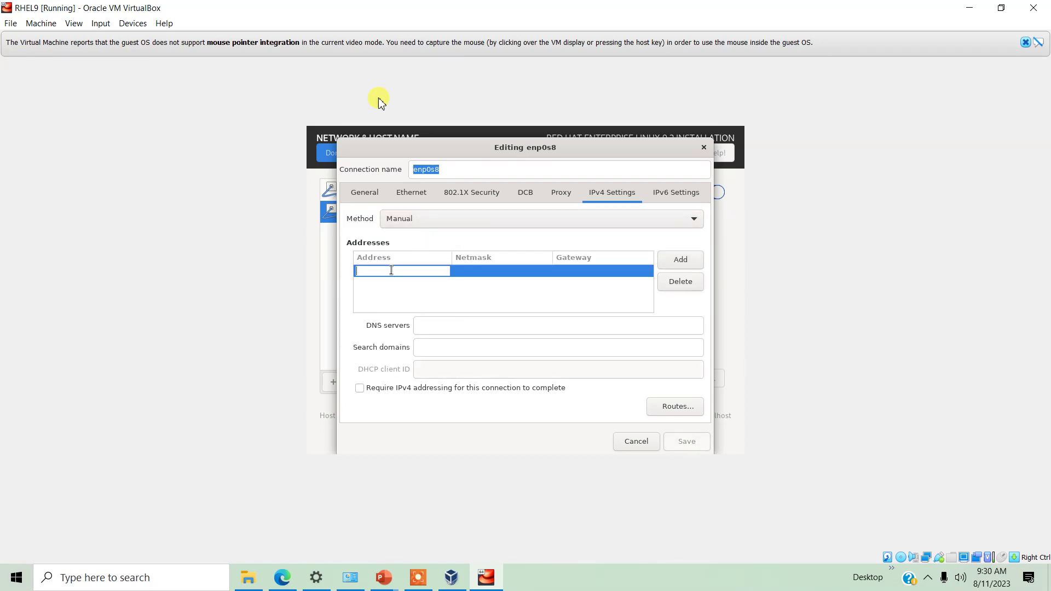
pyautogui.write('172')
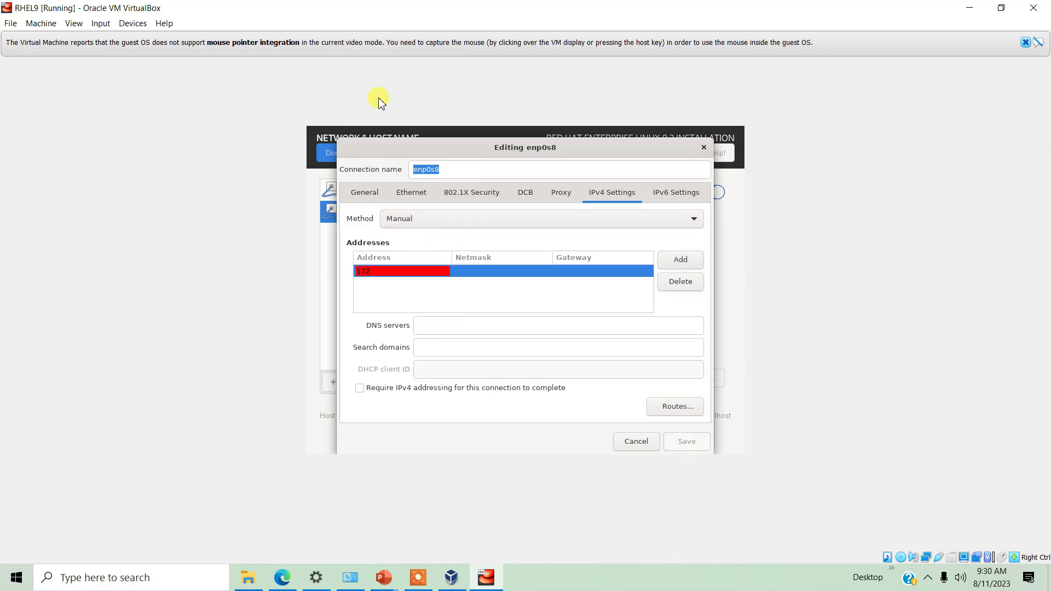
pyautogui.write('.16.100.1')
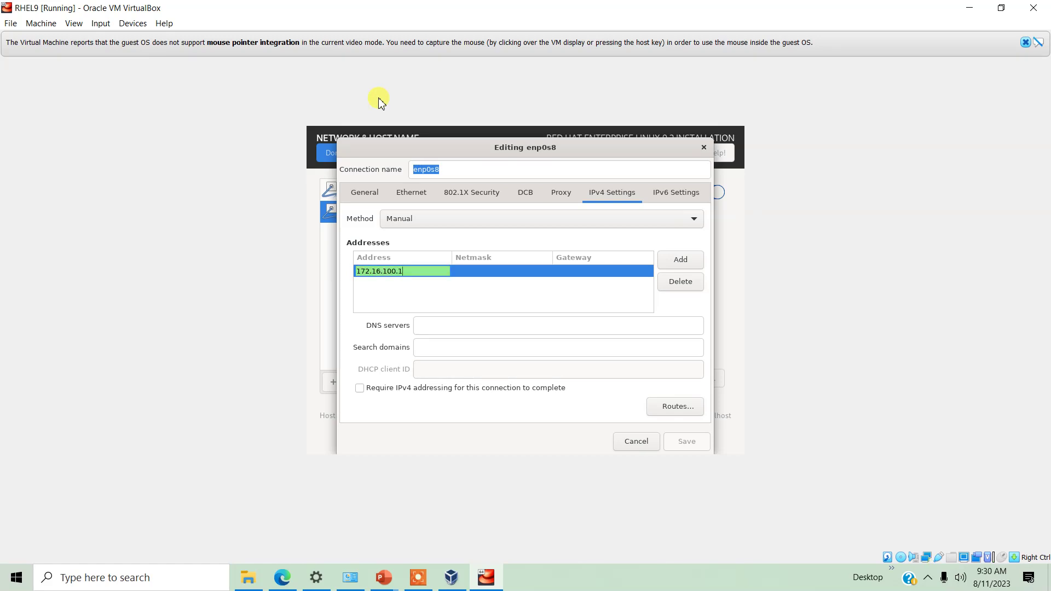
pyautogui.press('Tab')
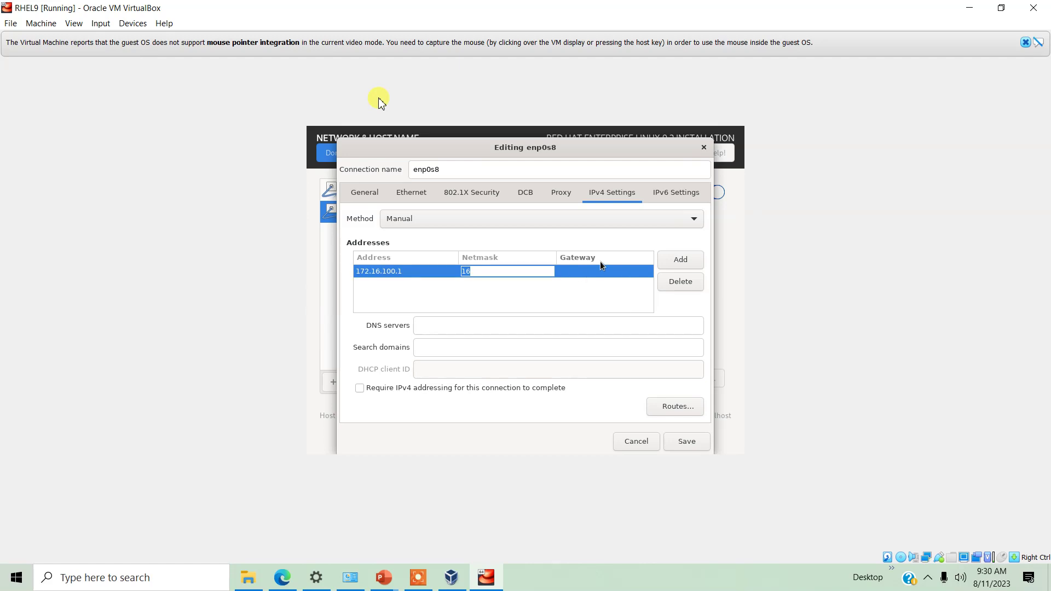
pyautogui.write('24')
pyautogui.press('Tab')
pyautogui.click(679, 447)
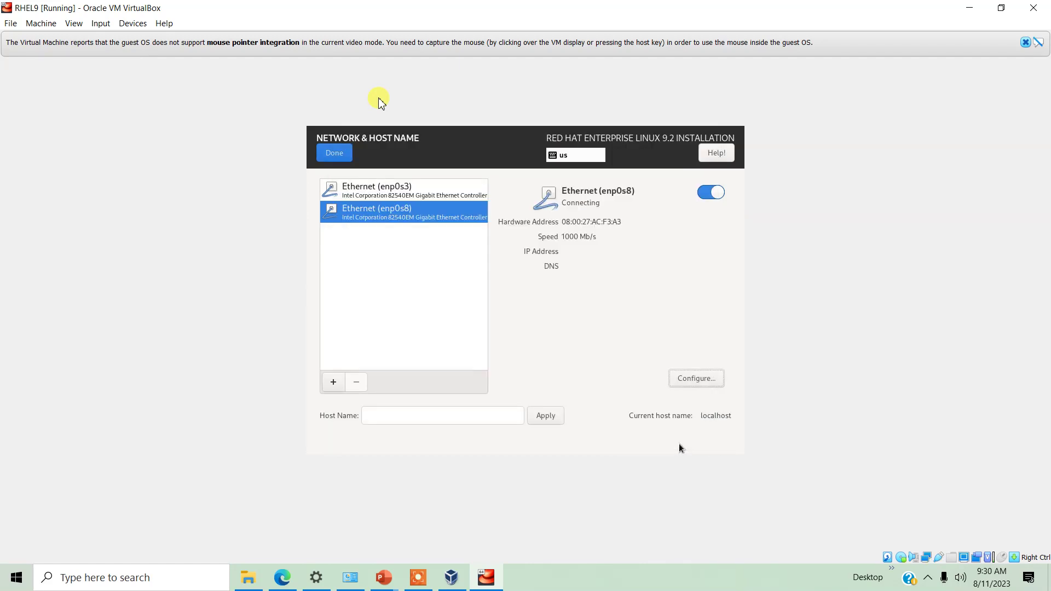
pyautogui.click(418, 192)
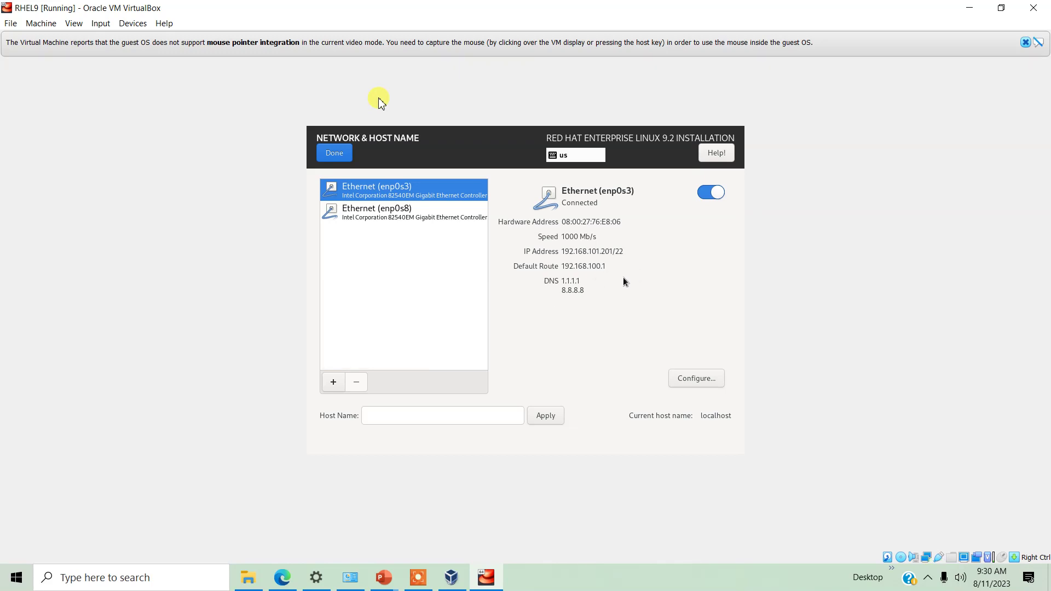
pyautogui.click(334, 155)
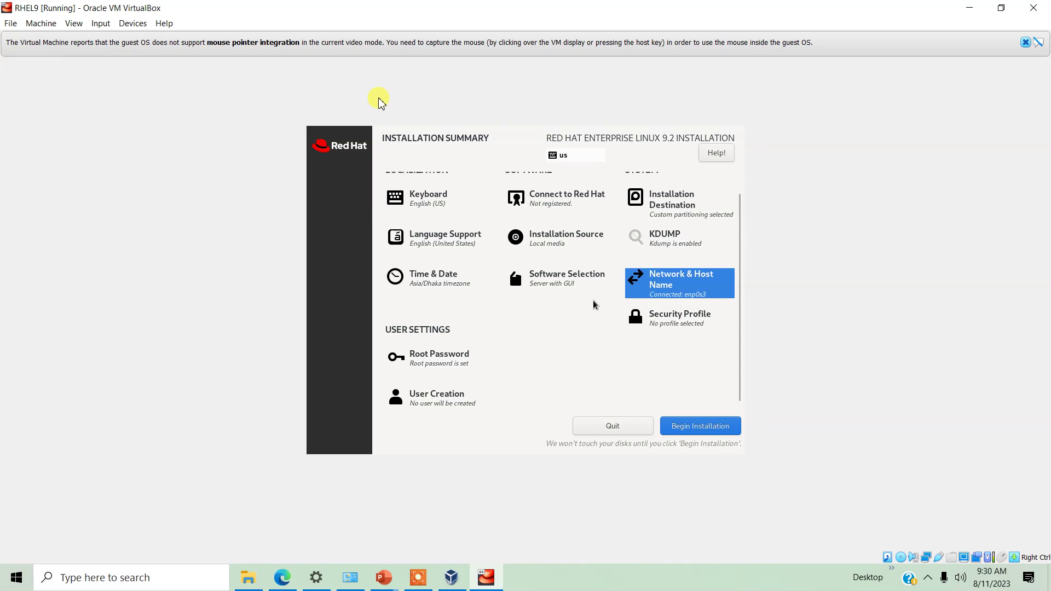
# Add Graphical Administration Tools to the Server with GUI software selection
pyautogui.click(564, 281)
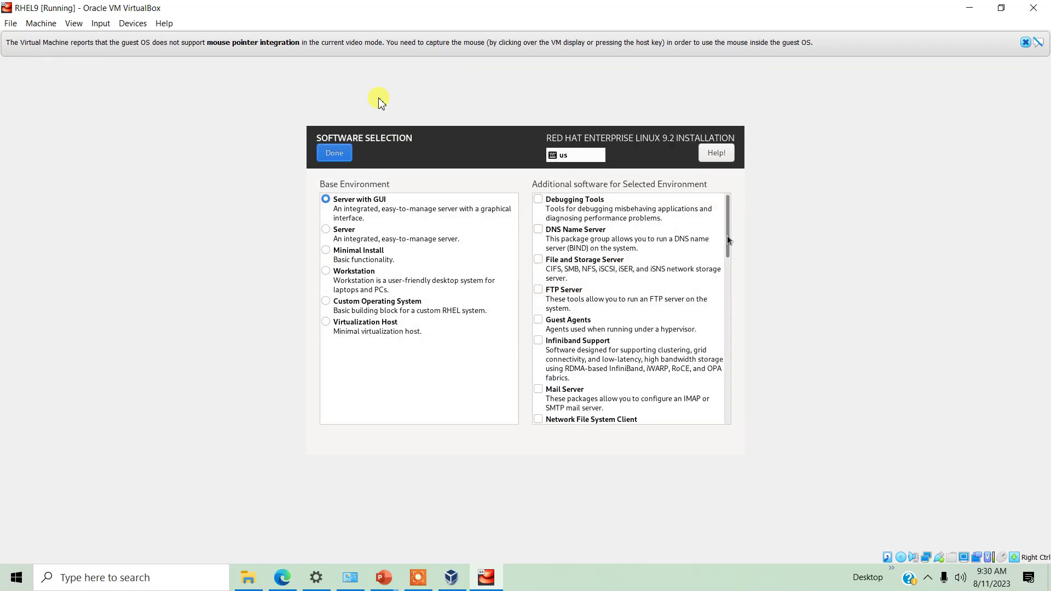
pyautogui.moveTo(730, 247); pyautogui.dragTo(730, 412)
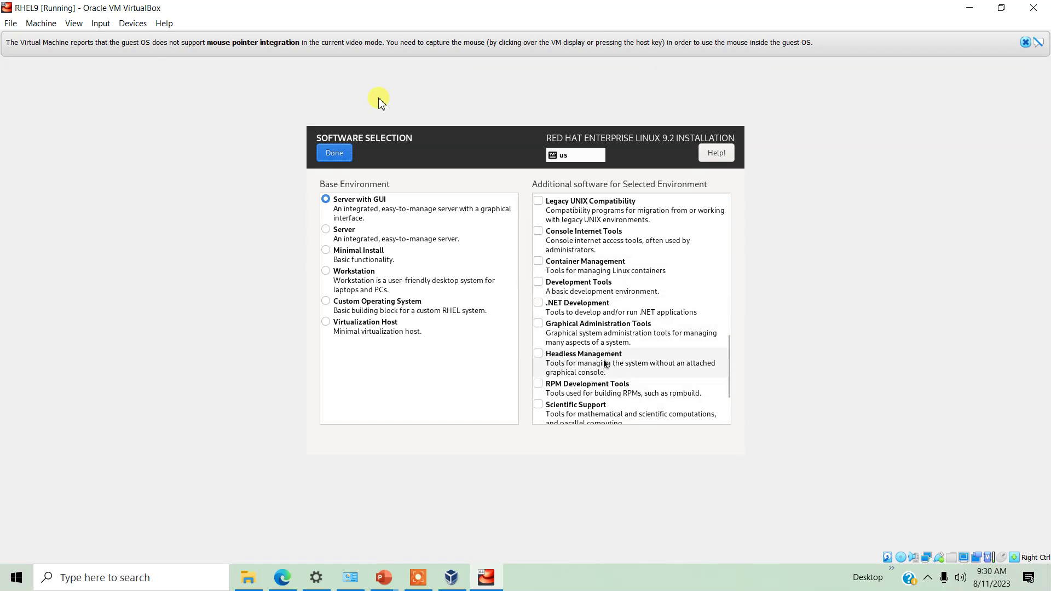
pyautogui.scroll(2, 609, 358)
pyautogui.click(592, 389)
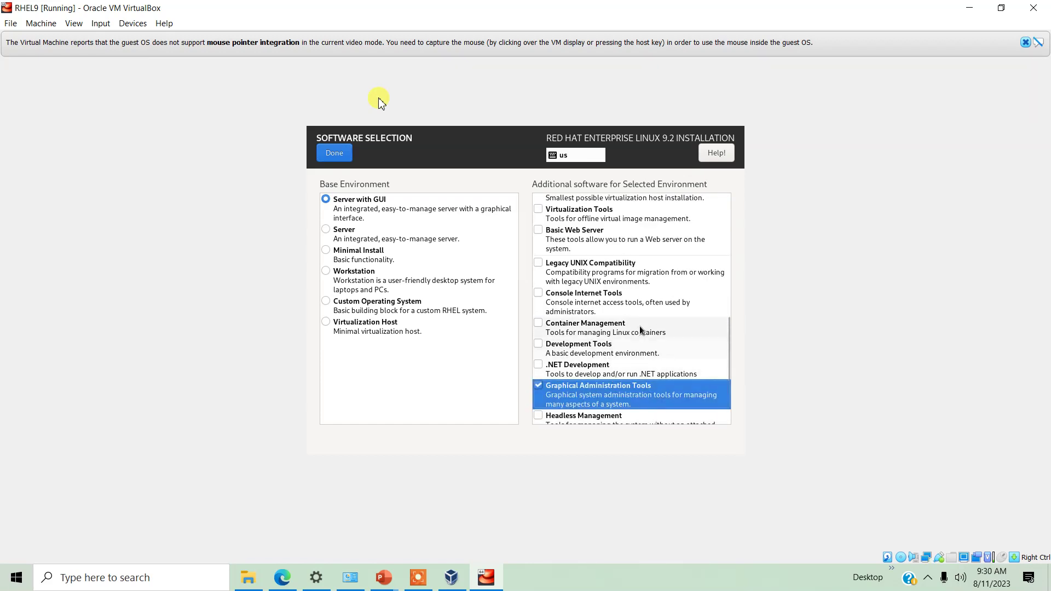
# Also add Console Internet Tools and System Tools to the extra software
pyautogui.scroll(1, 629, 318)
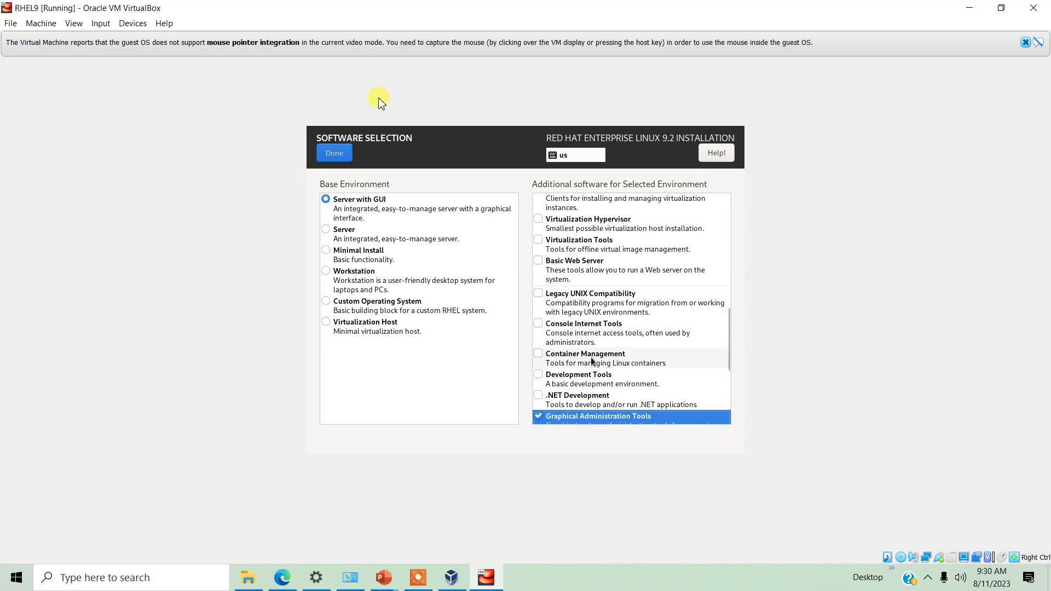
pyautogui.scroll(-1, 600, 361)
pyautogui.scroll(1, 600, 391)
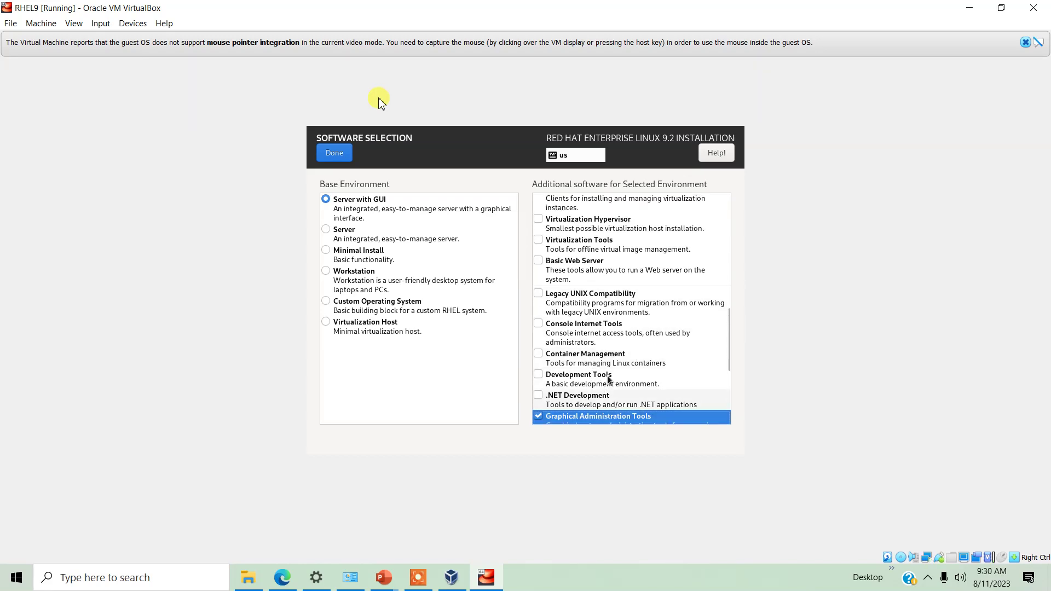
pyautogui.scroll(-3, 610, 271)
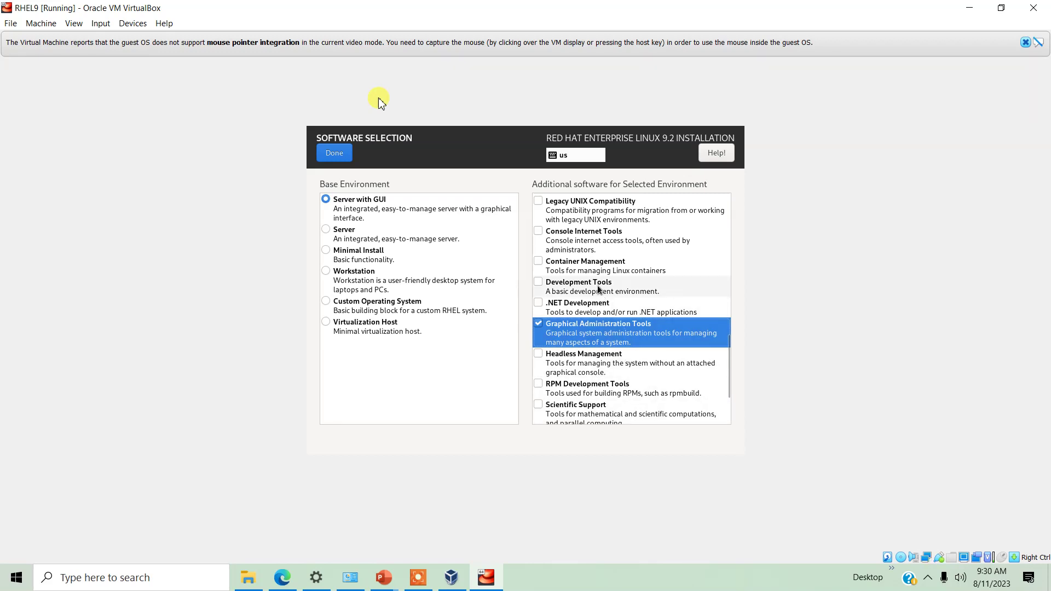
pyautogui.click(610, 241)
pyautogui.scroll(5, 682, 290)
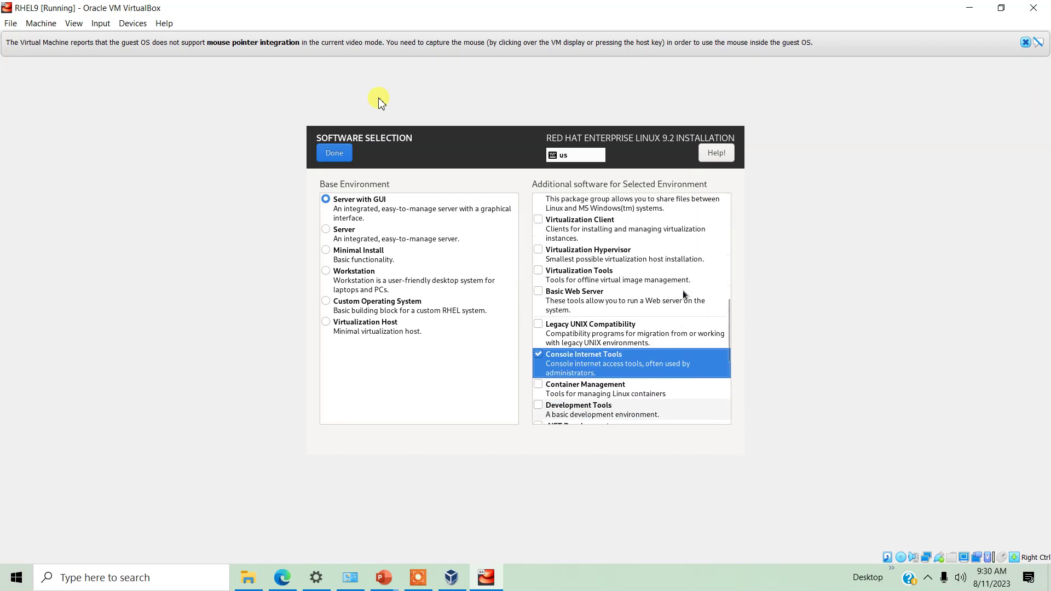
pyautogui.scroll(5, 682, 291)
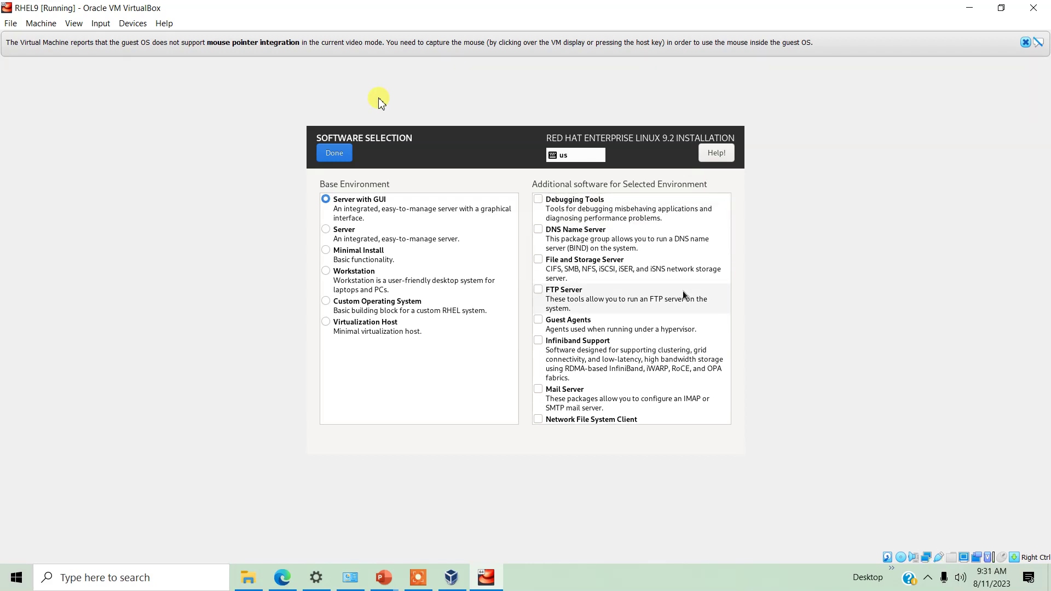
pyautogui.scroll(-5, 683, 296)
pyautogui.scroll(-5, 683, 295)
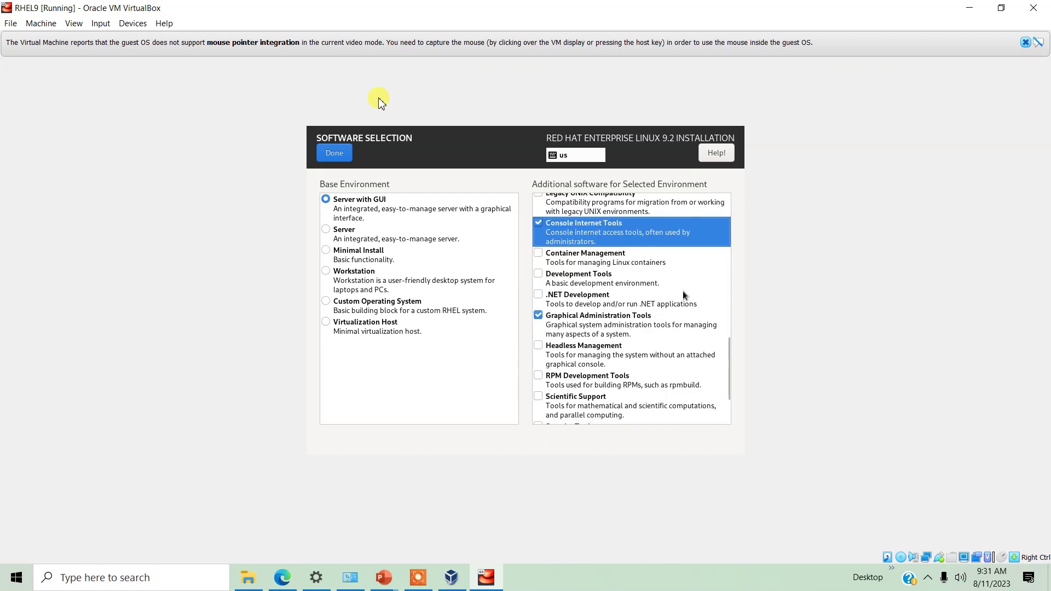
pyautogui.scroll(-3, 683, 295)
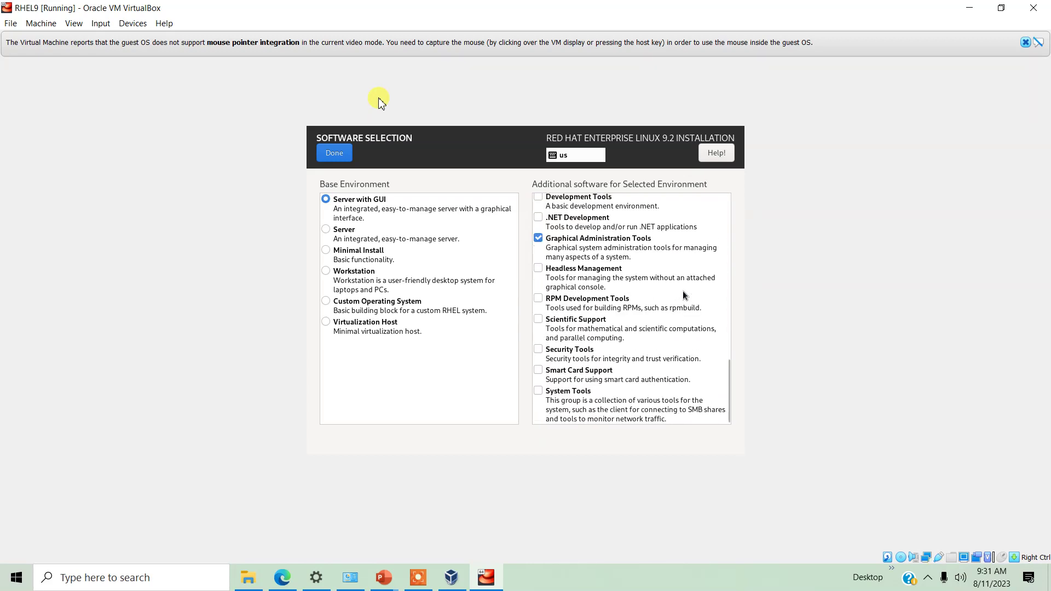
pyautogui.click(537, 392)
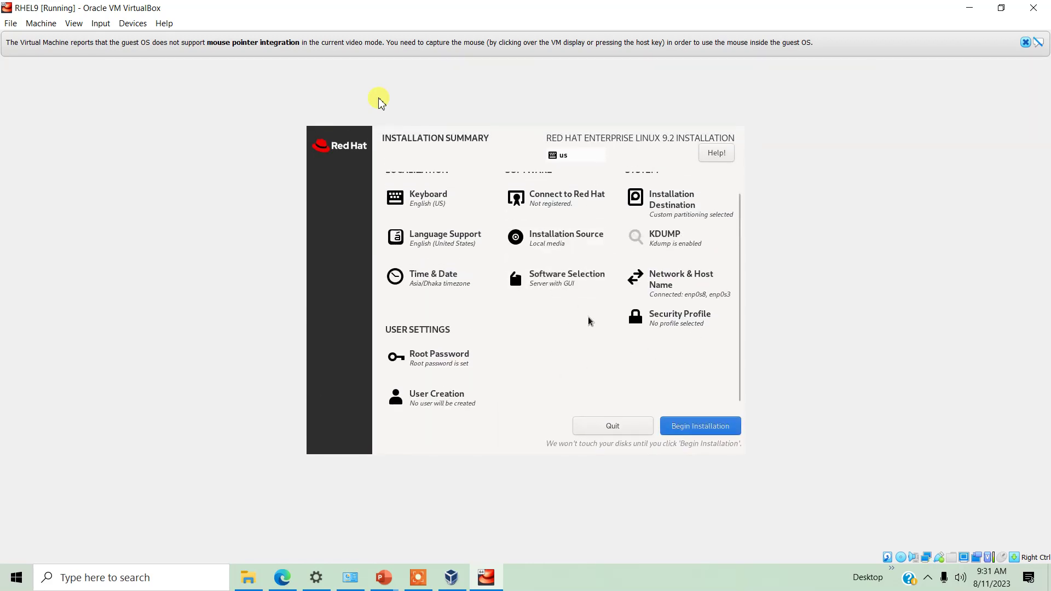
# Begin the installation, release mouse capture with Right Ctrl, and dismiss the mouse-integration notice
pyautogui.scroll(1, 583, 365)
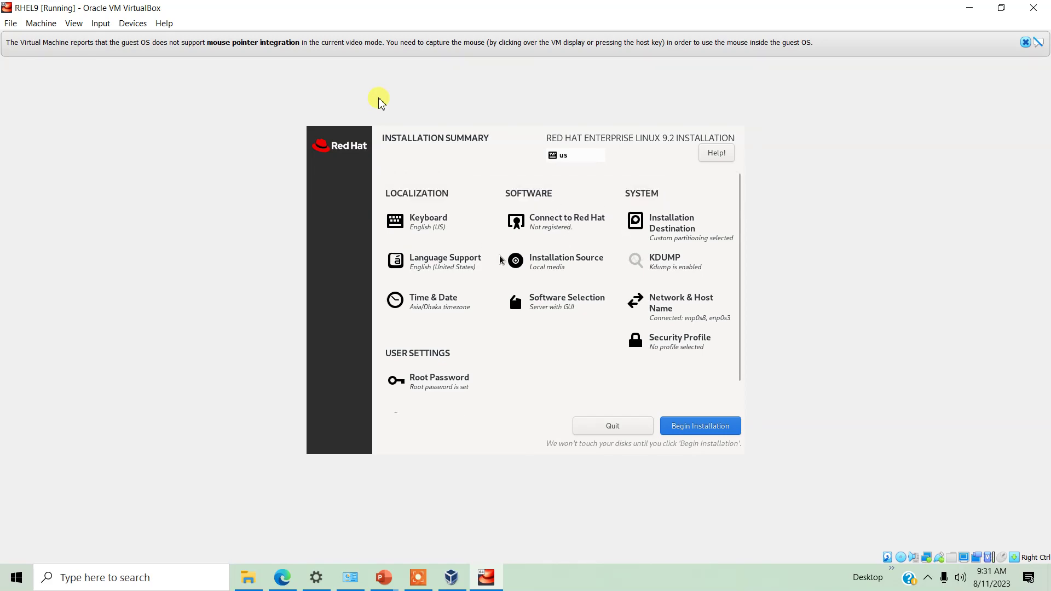
pyautogui.click(709, 426)
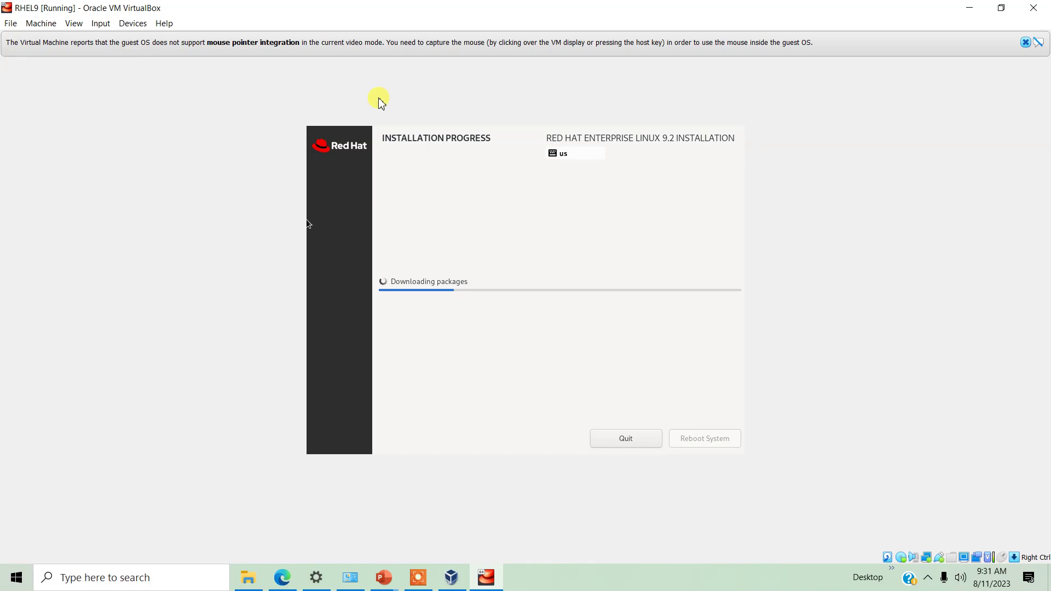
pyautogui.press('Control_R')
pyautogui.click(1024, 43)
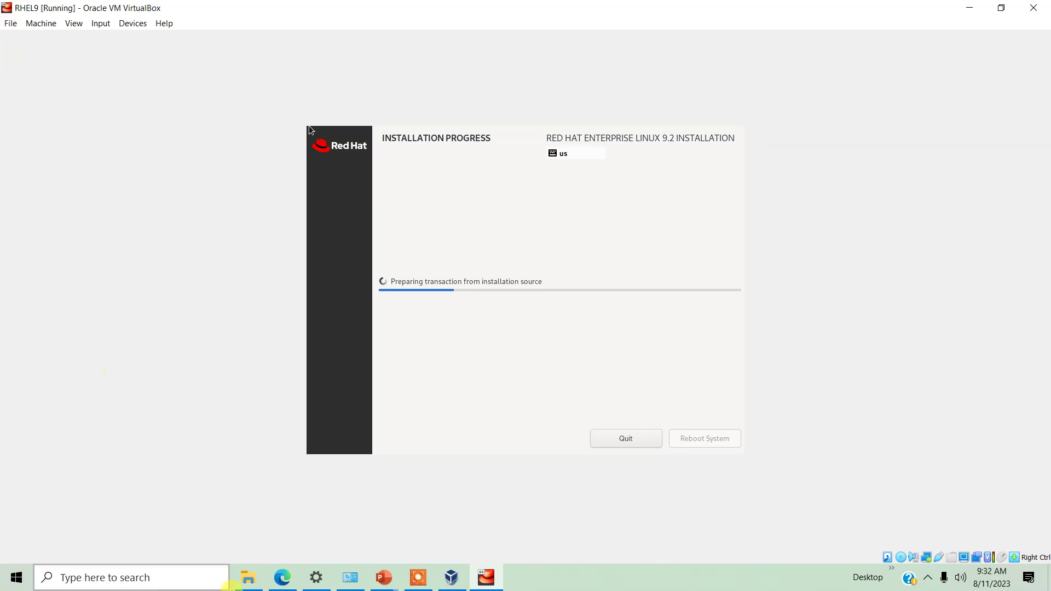
# In a new Edge tab, search Google for 'redhat entetrperprise linux download'
pyautogui.click(281, 578)
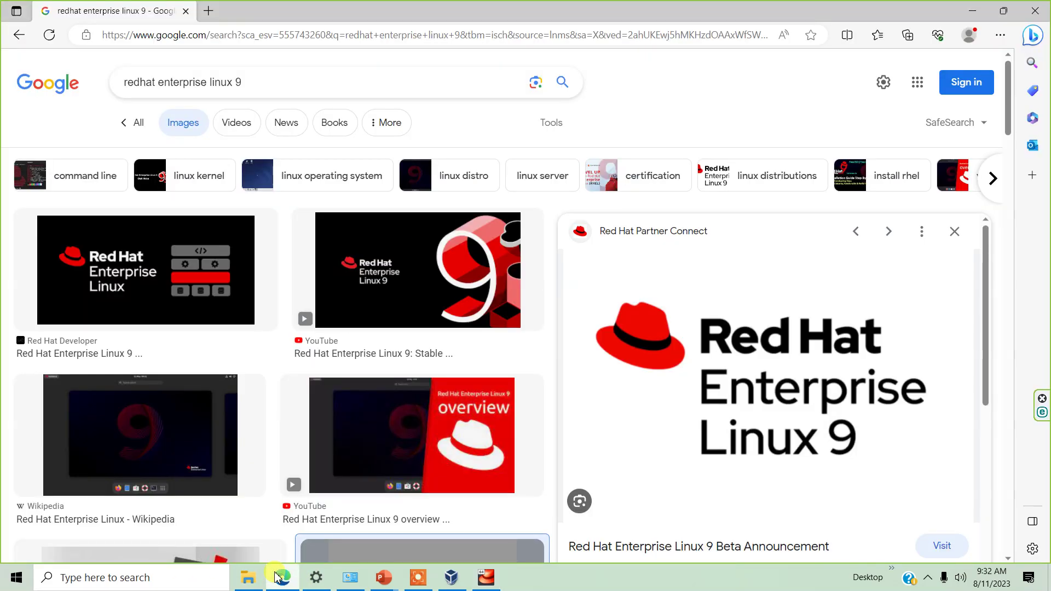
pyautogui.click(210, 10)
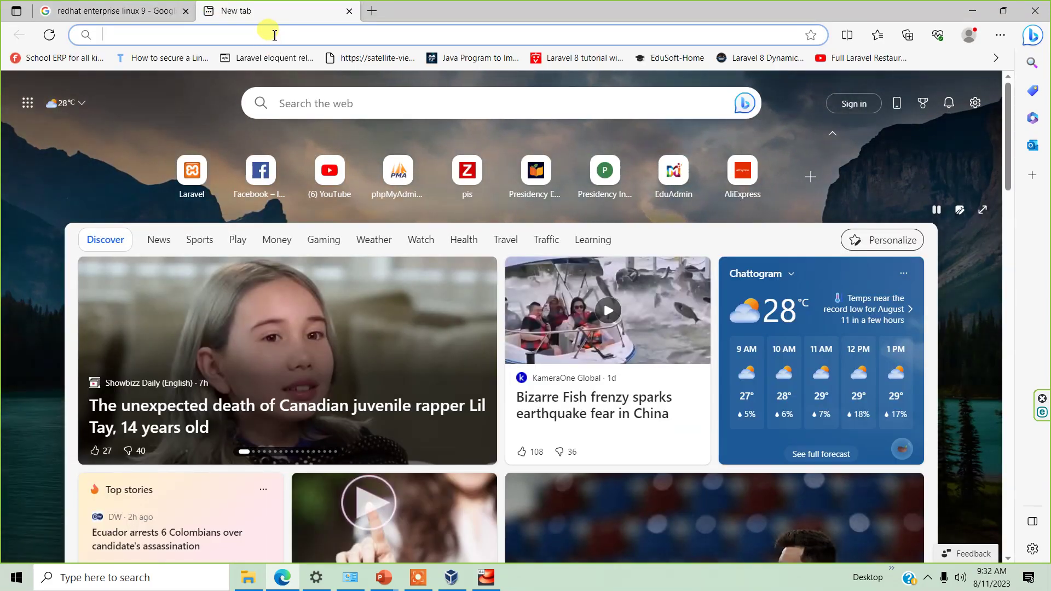
pyautogui.write('go')
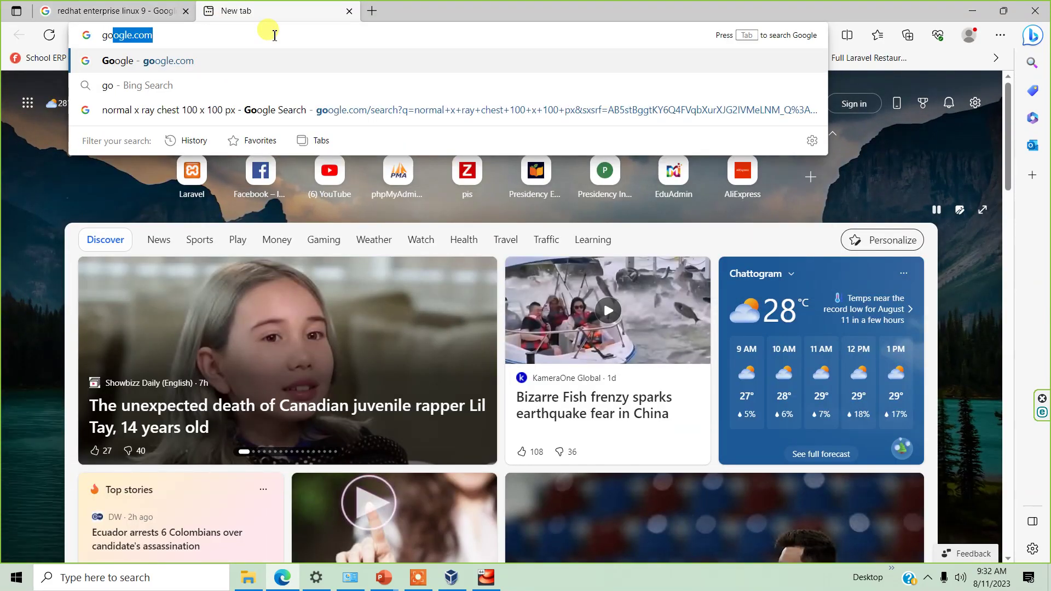
pyautogui.press('Return')
pyautogui.write('redha')
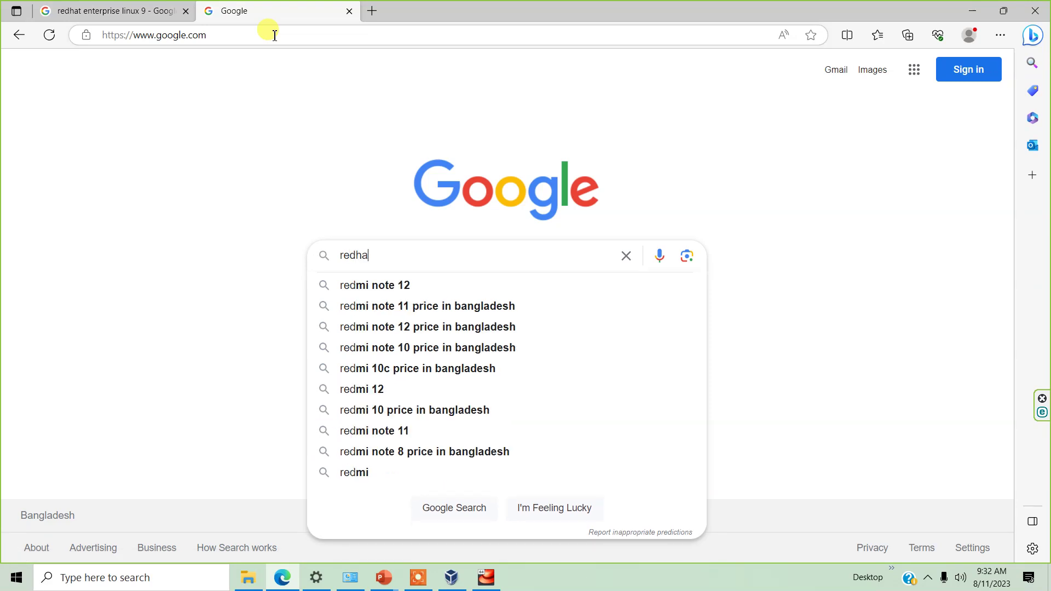
pyautogui.write('t entetrp')
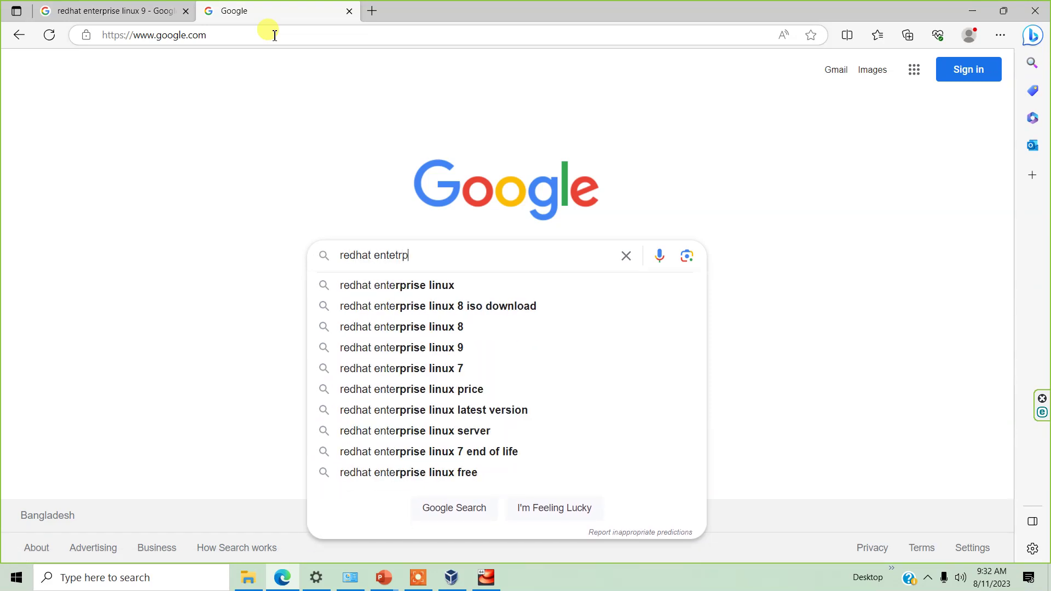
pyautogui.press('BackSpace')
pyautogui.press('BackSpace')
pyautogui.write('er')
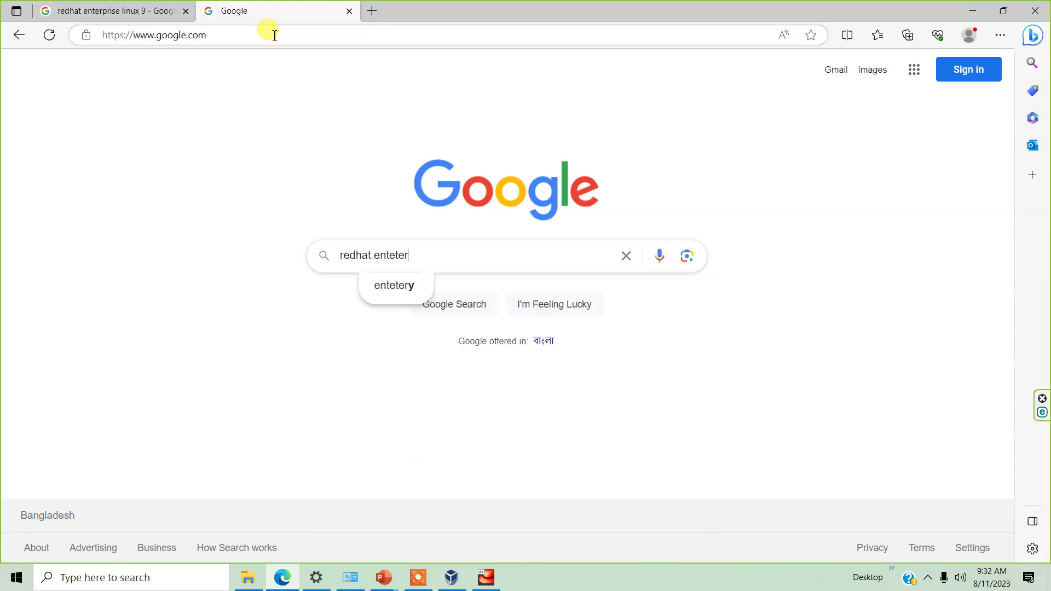
pyautogui.write('prise linu')
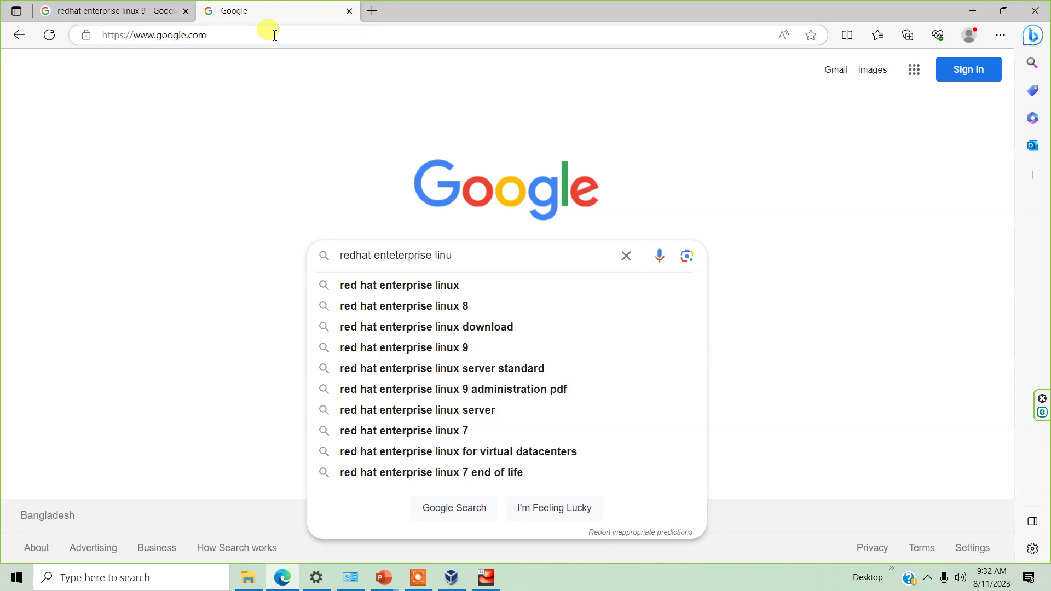
pyautogui.write('x download')
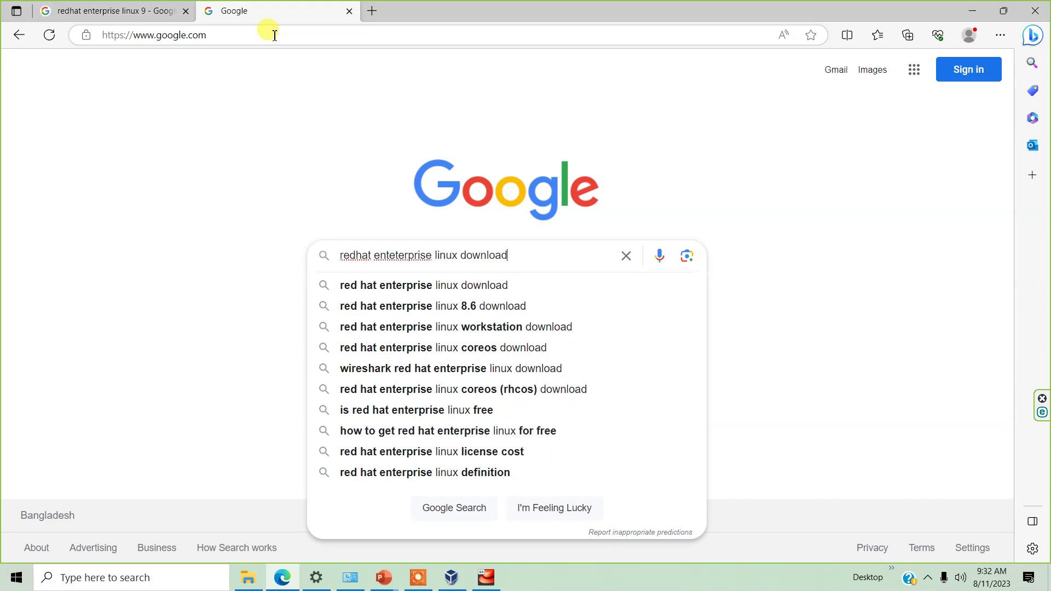
pyautogui.press('Return')
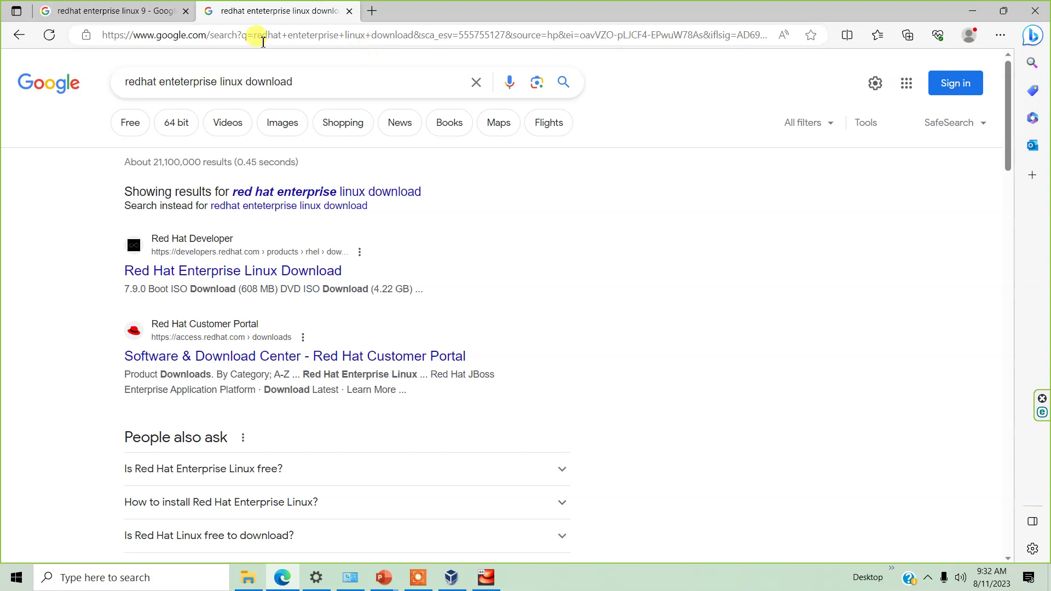
# Request the RHEL 9.2 x86_64 server ISO on Red Hat Developer, dismiss cookies, return to VirtualBox
pyautogui.click(255, 278)
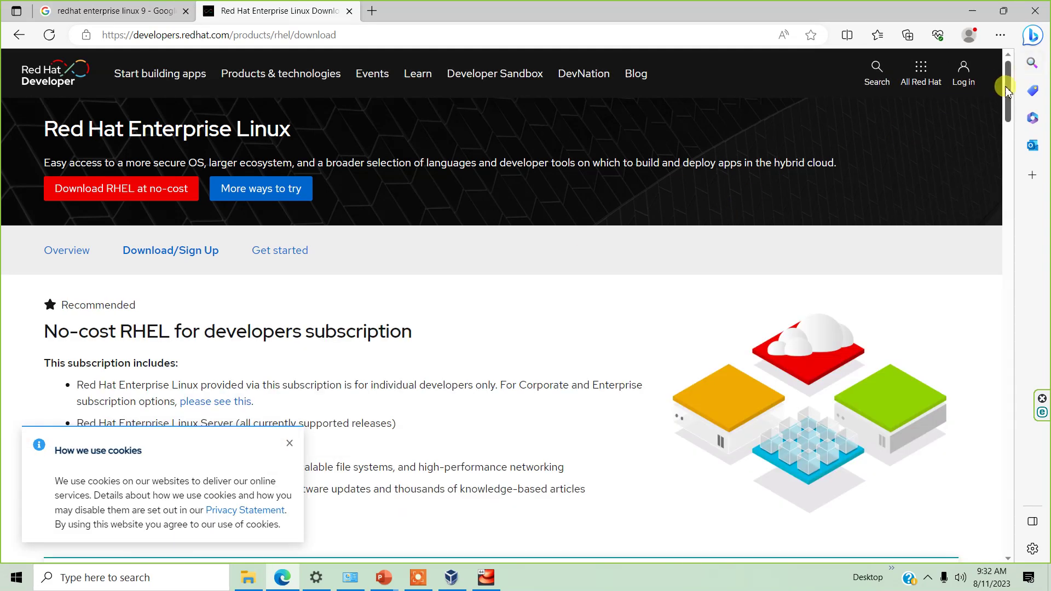
pyautogui.moveTo(1009, 91); pyautogui.dragTo(1033, 174)
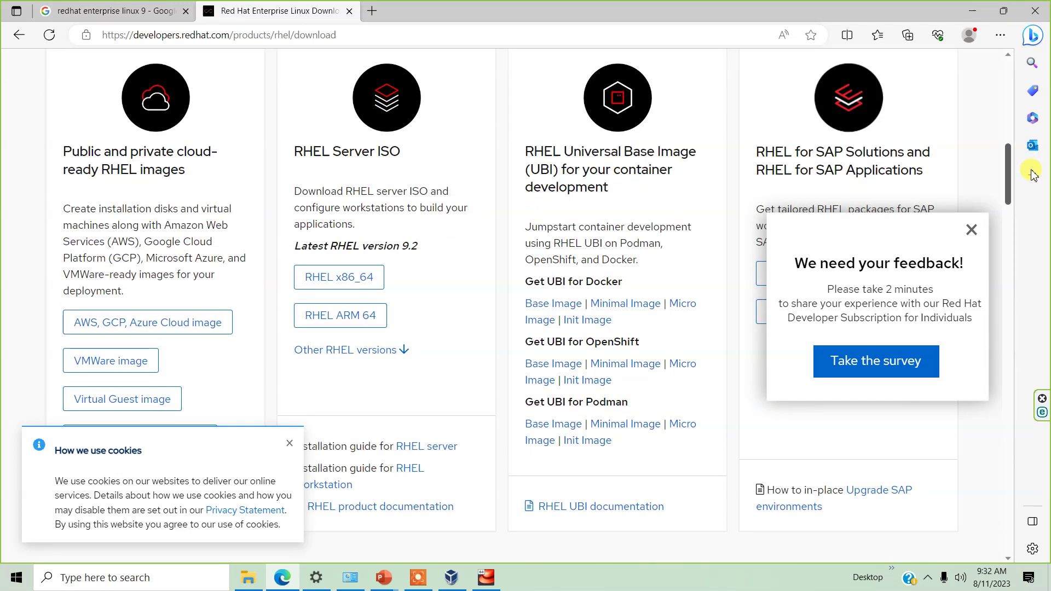
pyautogui.click(351, 293)
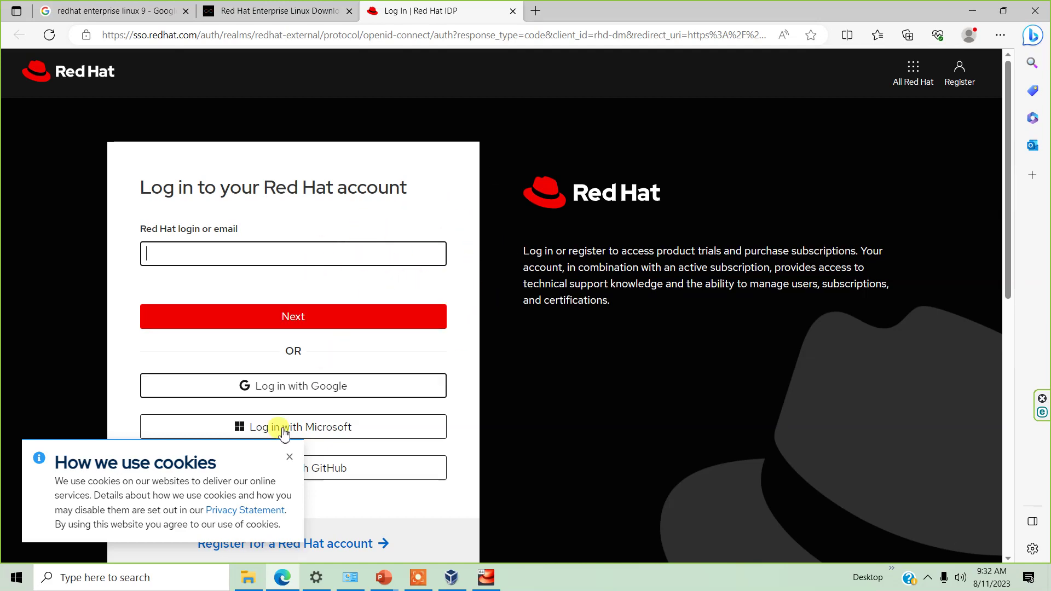
pyautogui.click(288, 459)
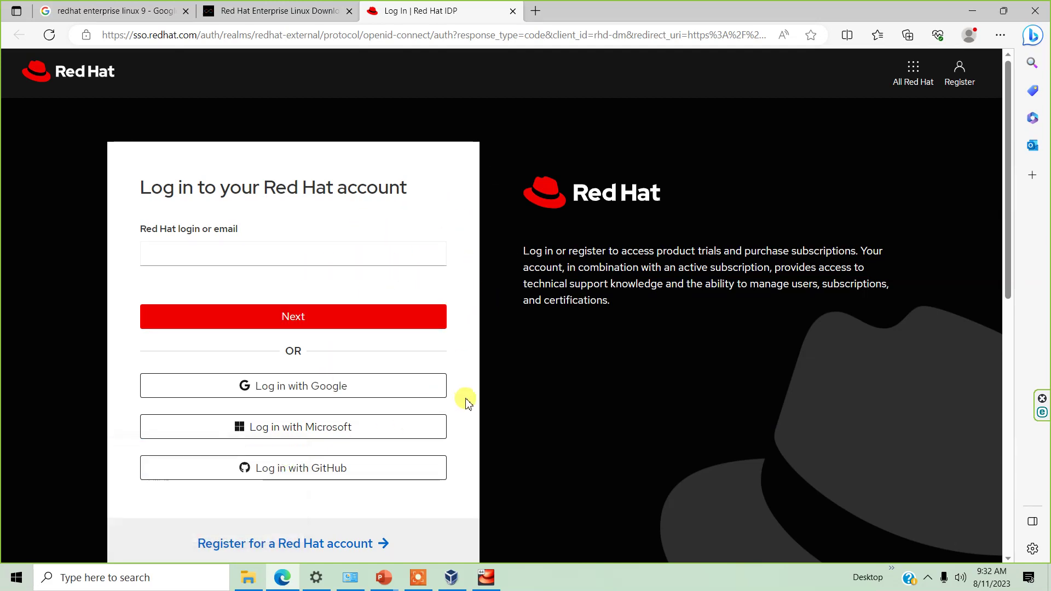
pyautogui.click(485, 578)
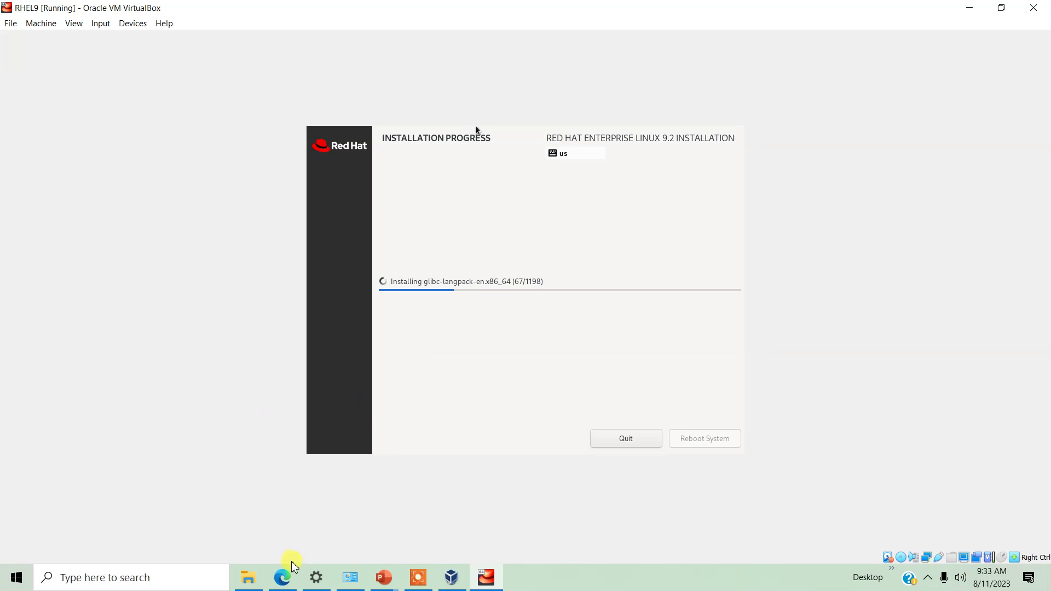
pyautogui.click(419, 577)
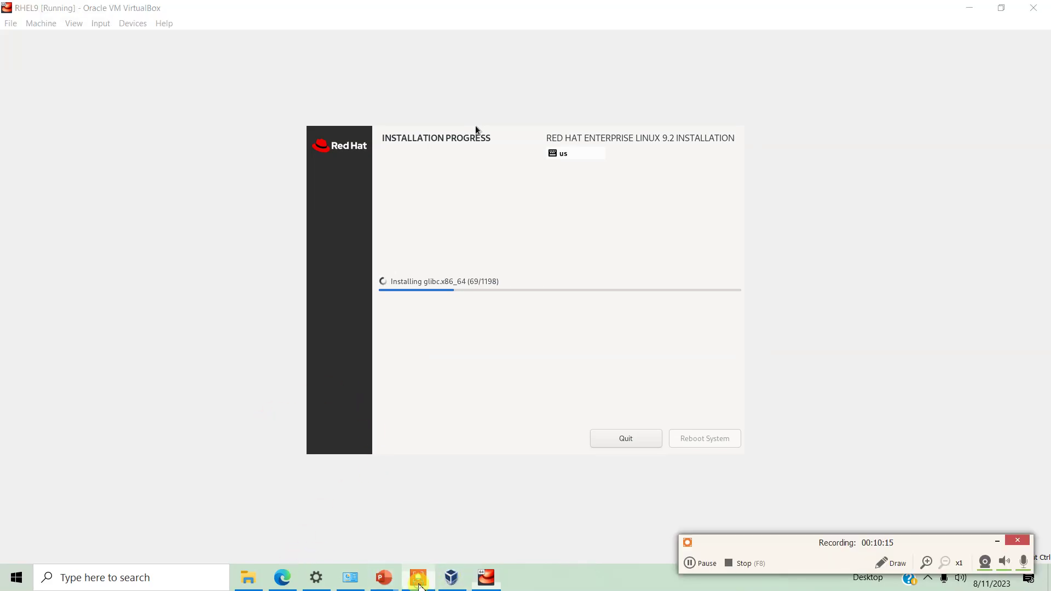
pyautogui.click(998, 541)
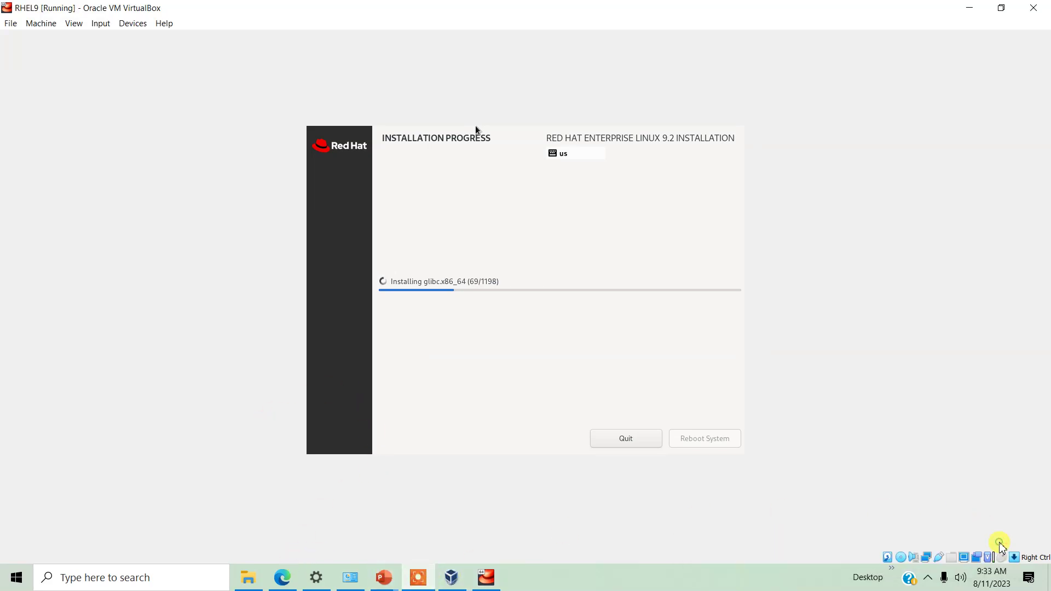